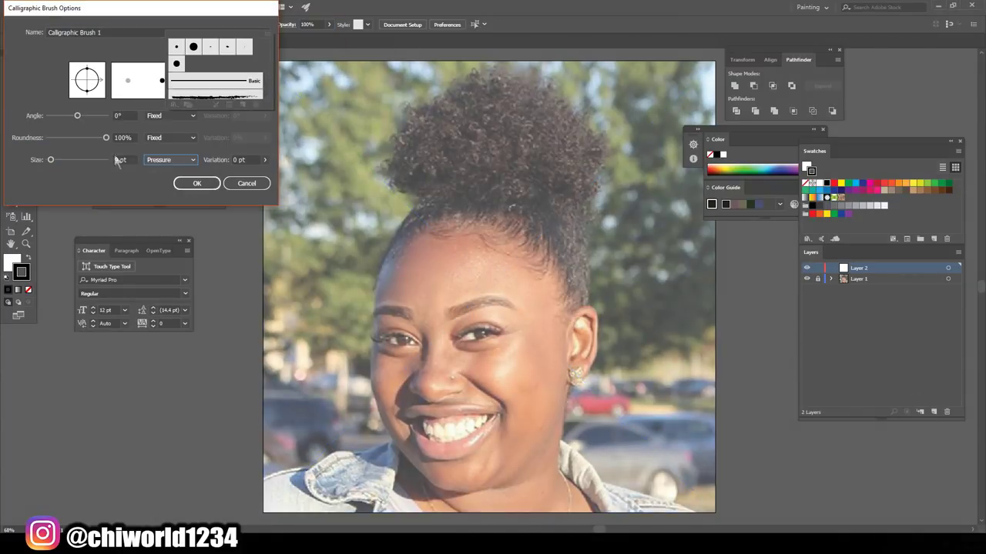
Step: Confirm the calligraphic brush options, test a stroke and trace the right smile crease
{"action": "left_click", "coordinate": [198, 183]}
{"action": "left_click_drag", "start_coordinate": [254, 230], "coordinate": [195, 365]}
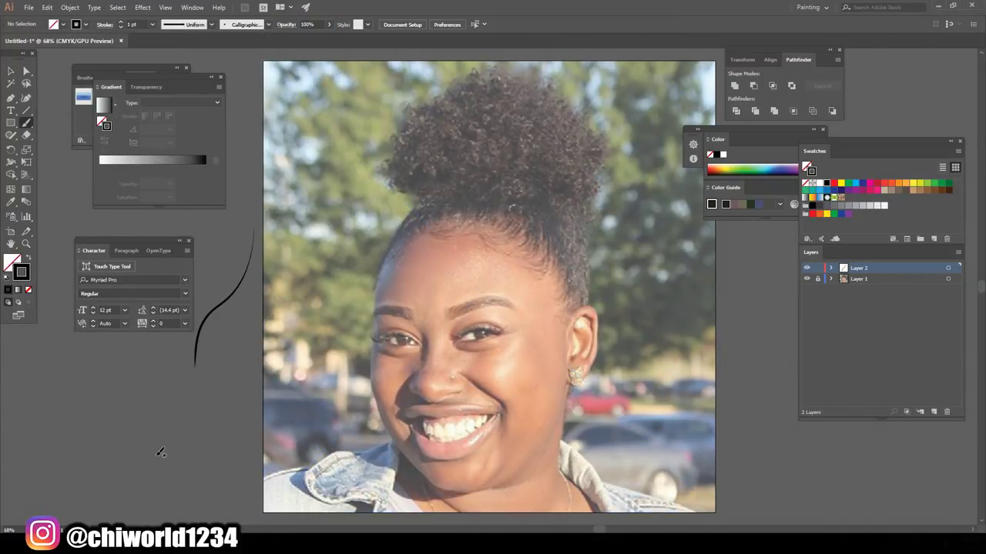
{"action": "scroll", "coordinate": [429, 443], "scroll_direction": "up", "scroll_amount": 2}
{"action": "scroll", "coordinate": [429, 443], "scroll_direction": "up", "scroll_amount": 2}
{"action": "left_click_drag", "start_coordinate": [453, 330], "coordinate": [583, 439]}
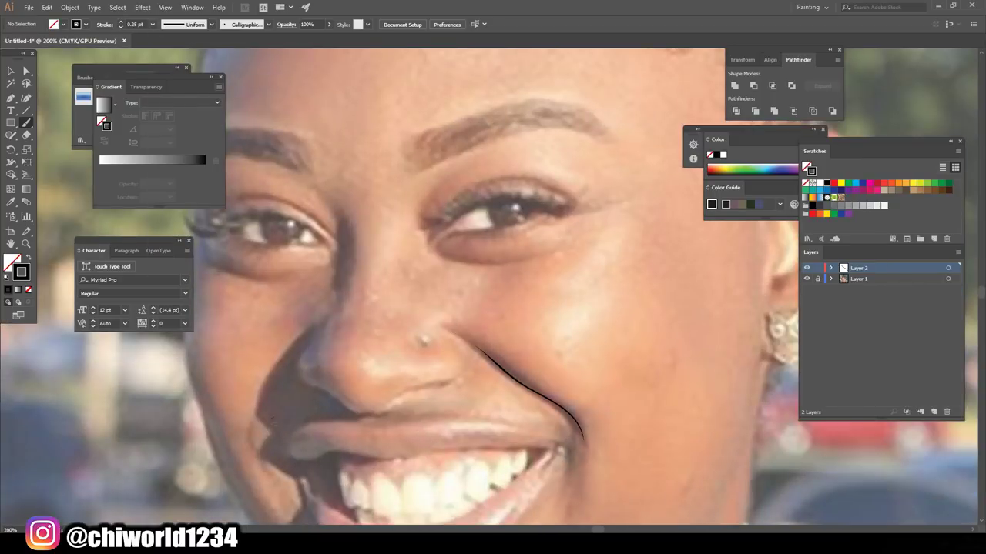
{"action": "scroll", "coordinate": [583, 439], "scroll_direction": "down", "scroll_amount": 2}
{"action": "key", "text": "ctrl+z"}
Step: Raise the stroke weight to 0.5 pt and retry the under-nose outline, undoing it
{"action": "left_click", "coordinate": [152, 24]}
{"action": "left_click", "coordinate": [163, 47]}
{"action": "mouse_move", "coordinate": [307, 279]}
{"action": "left_mouse_down"}
{"action": "mouse_move", "coordinate": [362, 345]}
{"action": "mouse_move", "coordinate": [302, 291]}
{"action": "mouse_move", "coordinate": [458, 276]}
{"action": "left_mouse_up"}
{"action": "key", "text": "ctrl+z"}
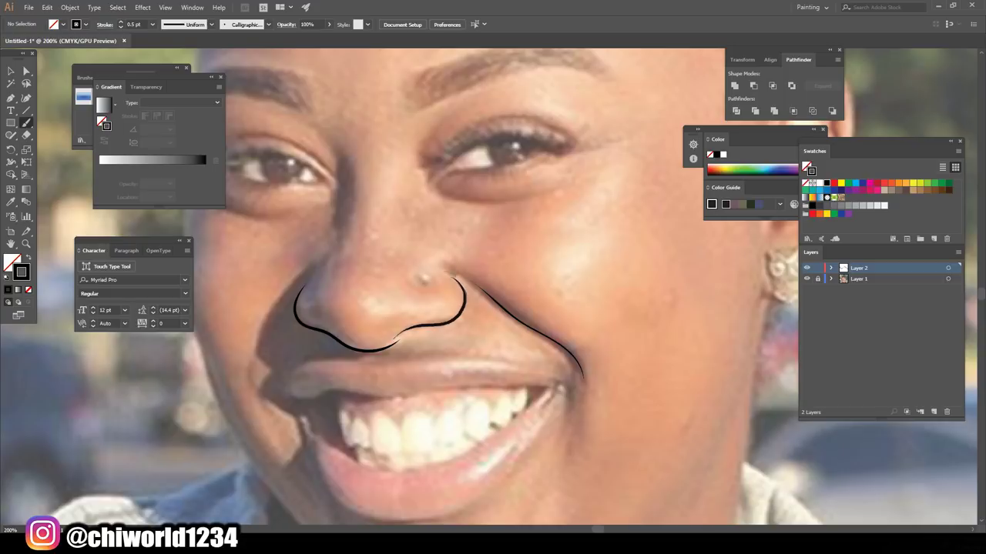
Step: Trace both upper eyelids, a line across the left eye and its lower lid
{"action": "scroll", "coordinate": [359, 447], "scroll_direction": "up", "scroll_amount": 2}
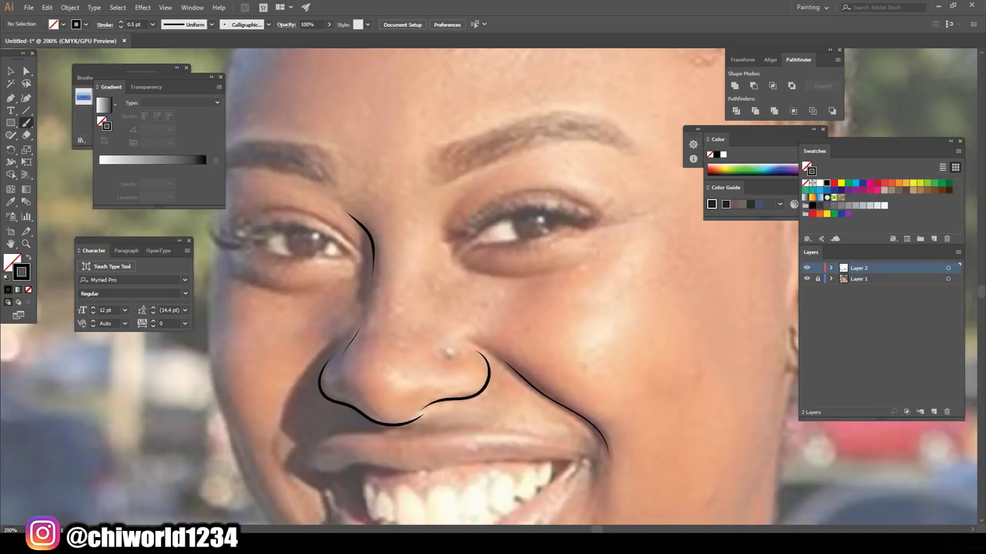
{"action": "scroll", "coordinate": [237, 300], "scroll_direction": "up", "scroll_amount": 1}
{"action": "left_click_drag", "start_coordinate": [466, 270], "coordinate": [597, 248]}
{"action": "left_click_drag", "start_coordinate": [238, 261], "coordinate": [328, 254]}
{"action": "scroll", "coordinate": [362, 331], "scroll_direction": "down", "scroll_amount": 4}
{"action": "scroll", "coordinate": [362, 331], "scroll_direction": "up", "scroll_amount": 4}
{"action": "left_click_drag", "start_coordinate": [284, 333], "coordinate": [425, 345]}
{"action": "left_click_drag", "start_coordinate": [319, 342], "coordinate": [425, 354]}
Step: Redraw the left lower lid and trace the right eye's upper lash line and lower lid
{"action": "scroll", "coordinate": [360, 459], "scroll_direction": "down", "scroll_amount": 4}
{"action": "scroll", "coordinate": [378, 450], "scroll_direction": "up", "scroll_amount": 5}
{"action": "key", "text": "ctrl+z"}
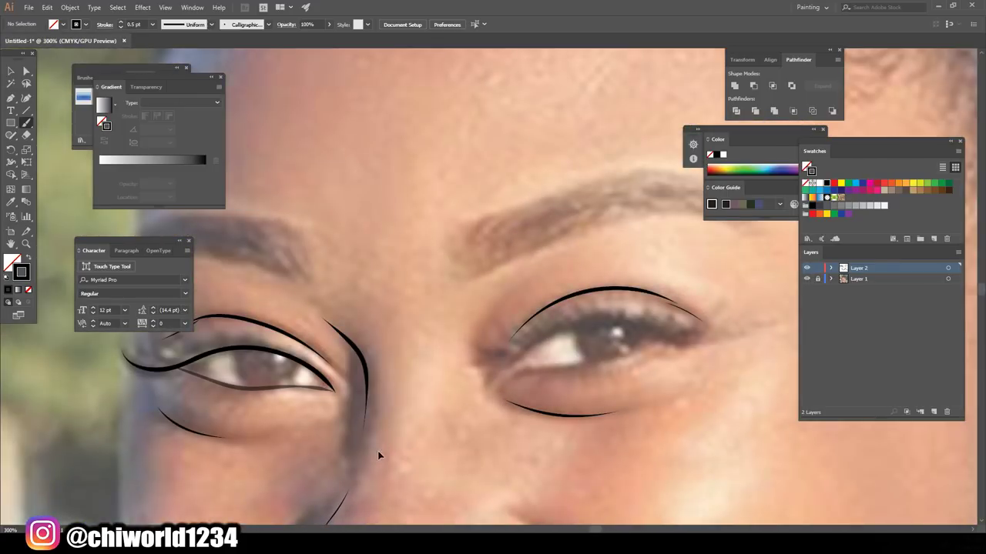
{"action": "left_click_drag", "start_coordinate": [182, 369], "coordinate": [337, 389]}
{"action": "left_click_drag", "start_coordinate": [502, 370], "coordinate": [704, 340]}
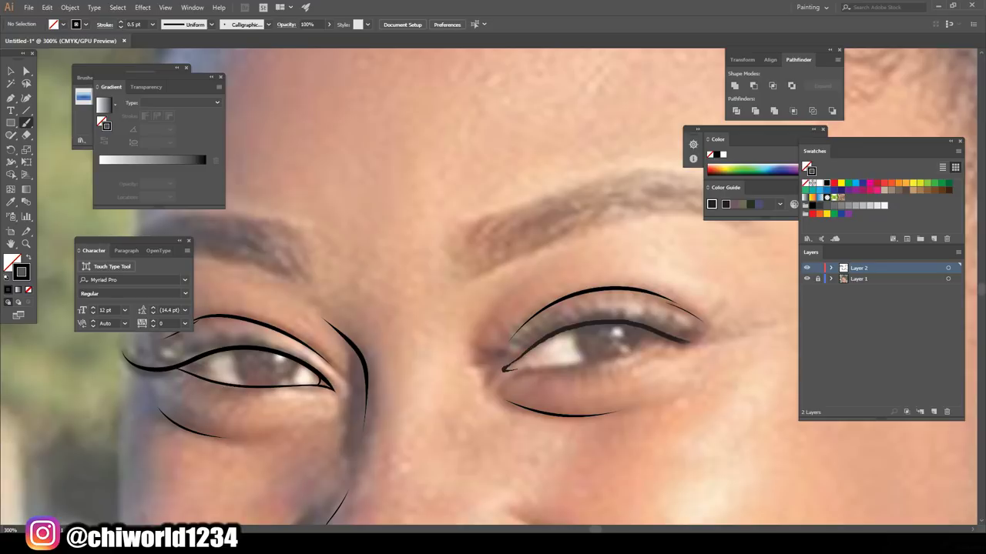
{"action": "left_click_drag", "start_coordinate": [530, 362], "coordinate": [661, 335]}
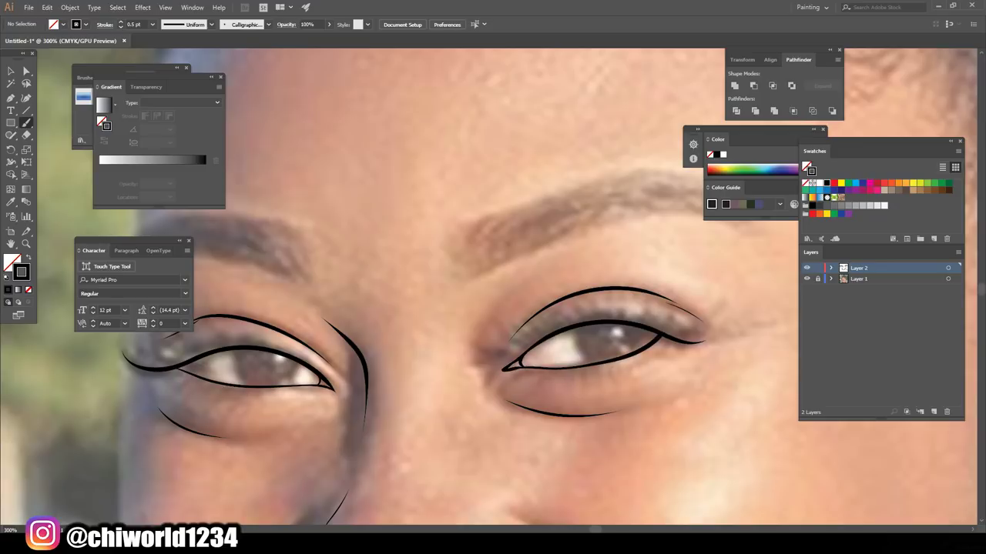
Step: Trace the lip line across the mouth and the upper lip outline
{"action": "key", "text": "ctrl+minus"}
{"action": "scroll", "coordinate": [493, 285], "scroll_direction": "down", "scroll_amount": 5}
{"action": "left_click_drag", "start_coordinate": [347, 350], "coordinate": [623, 339]}
{"action": "mouse_move", "coordinate": [345, 340]}
{"action": "left_mouse_down"}
{"action": "mouse_move", "coordinate": [630, 336]}
{"action": "mouse_move", "coordinate": [624, 360]}
{"action": "left_mouse_up"}
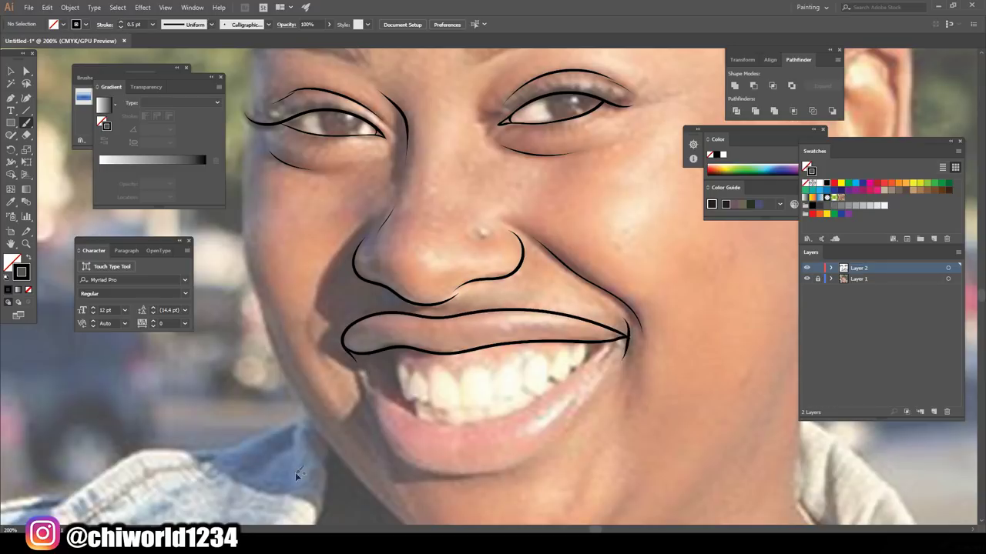
{"action": "key", "text": "ctrl+plus"}
{"action": "scroll", "coordinate": [429, 240], "scroll_direction": "down", "scroll_amount": 2}
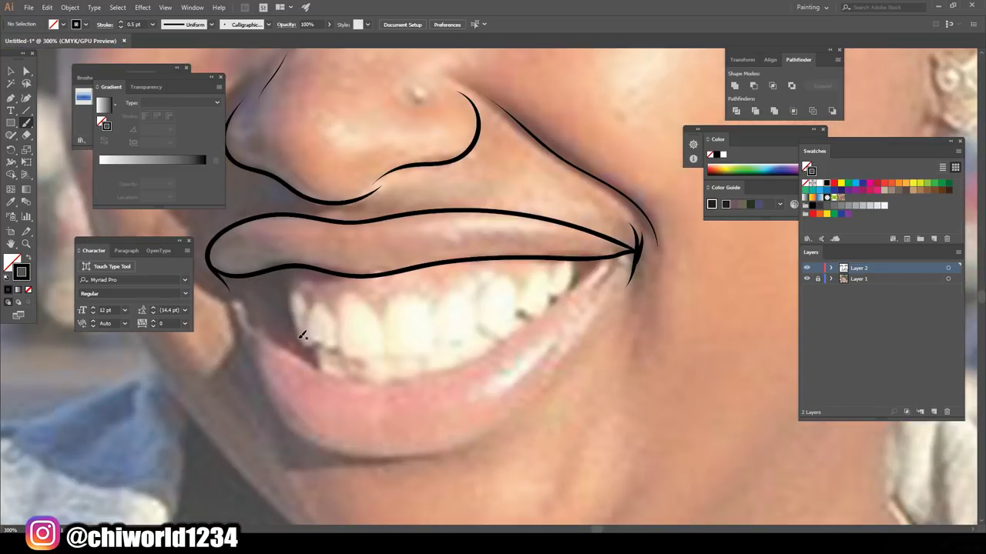
Step: Outline the upper teeth edge, the lower lip and the left mouth corners
{"action": "mouse_move", "coordinate": [268, 343]}
{"action": "left_mouse_down"}
{"action": "mouse_move", "coordinate": [493, 340]}
{"action": "mouse_move", "coordinate": [630, 256]}
{"action": "left_mouse_up"}
{"action": "mouse_move", "coordinate": [235, 308]}
{"action": "left_mouse_down"}
{"action": "mouse_move", "coordinate": [408, 457]}
{"action": "mouse_move", "coordinate": [630, 256]}
{"action": "left_mouse_up"}
{"action": "mouse_move", "coordinate": [300, 361]}
{"action": "left_mouse_down"}
{"action": "mouse_move", "coordinate": [250, 283]}
{"action": "mouse_move", "coordinate": [213, 265]}
{"action": "left_mouse_up"}
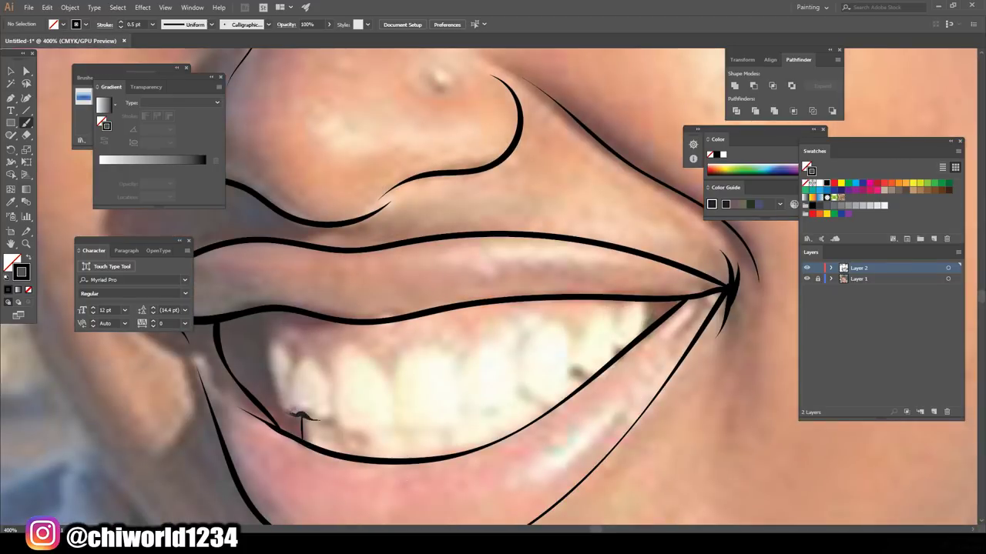
{"action": "left_click_drag", "start_coordinate": [297, 411], "coordinate": [262, 312]}
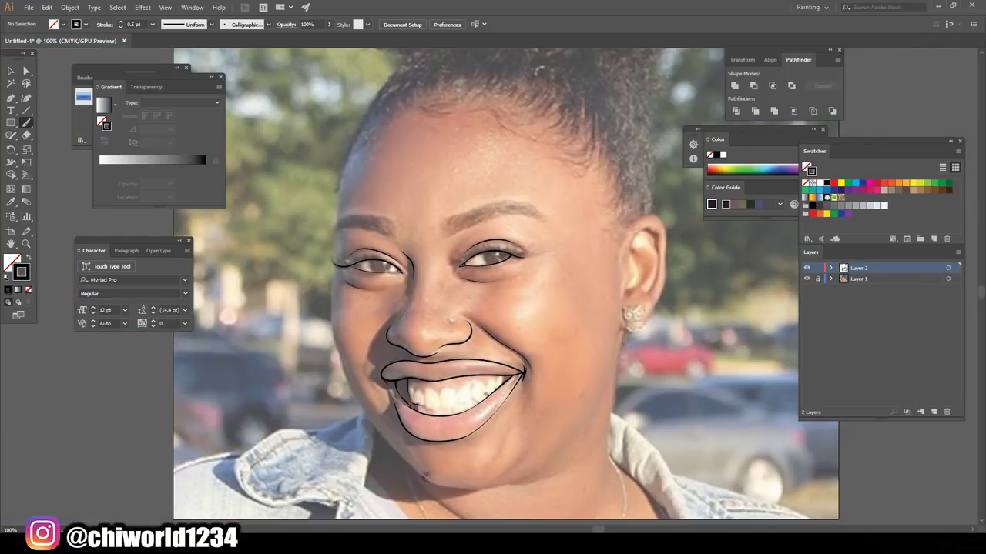
Step: Trace the left jawline, then at 1 pt stroke the chin and face contour to the hairline
{"action": "mouse_move", "coordinate": [395, 448]}
{"action": "left_mouse_down"}
{"action": "mouse_move", "coordinate": [343, 367]}
{"action": "mouse_move", "coordinate": [336, 219]}
{"action": "left_mouse_up"}
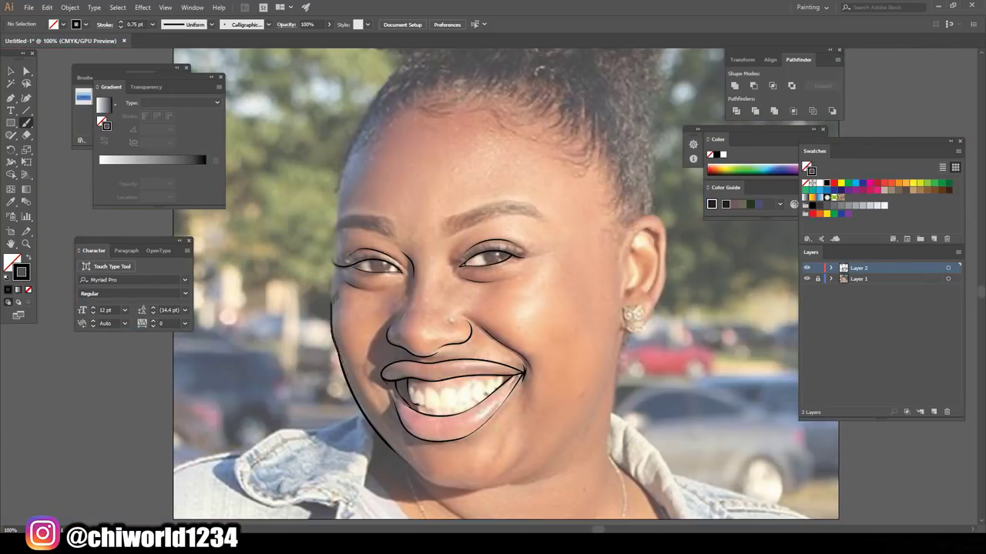
{"action": "left_click", "coordinate": [152, 24]}
{"action": "left_click", "coordinate": [159, 63]}
{"action": "left_click_drag", "start_coordinate": [401, 454], "coordinate": [529, 445]}
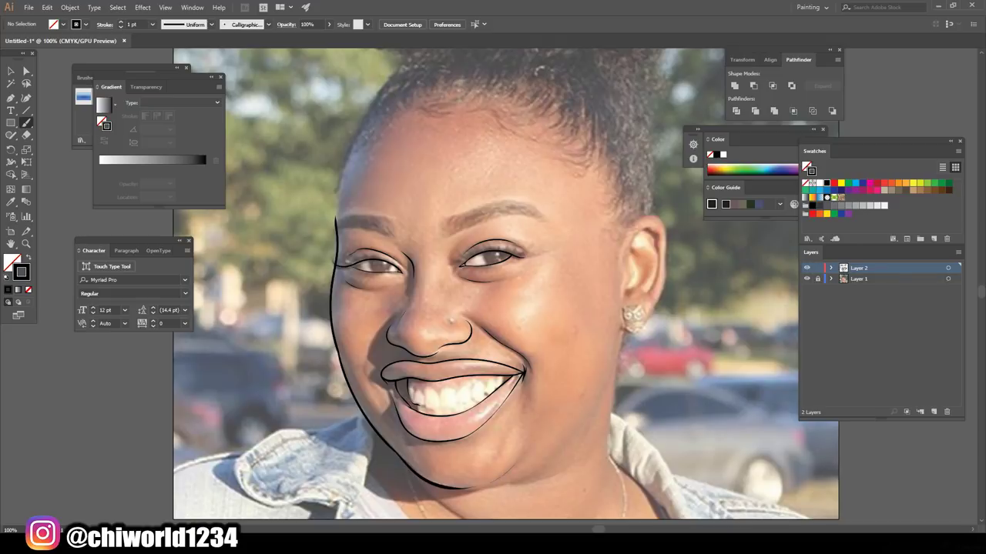
{"action": "left_click_drag", "start_coordinate": [337, 231], "coordinate": [356, 131]}
{"action": "key", "text": "ctrl+minus"}
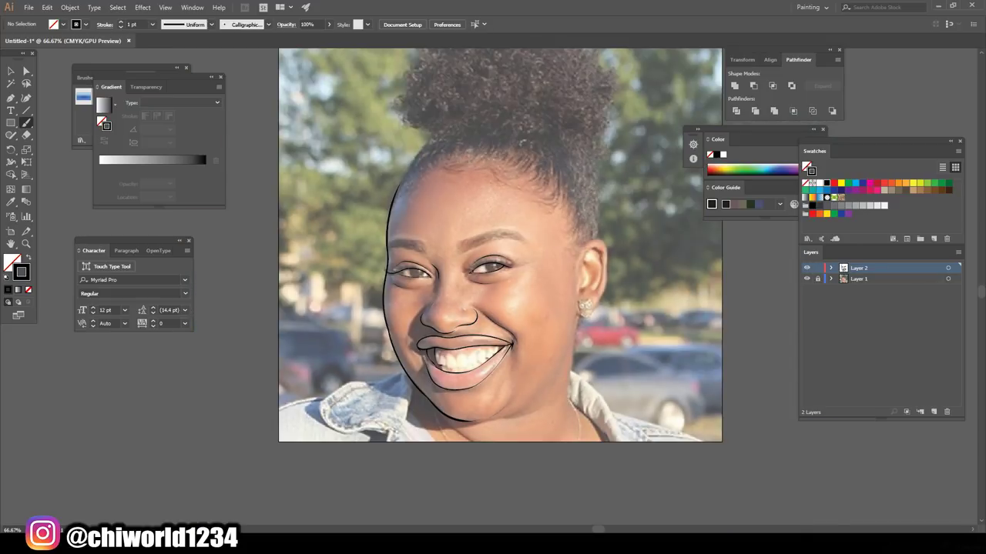
{"action": "key", "text": "ctrl+plus"}
Step: Trace the right jawline and right ear, briefly hiding Layer 1 to check the lines
{"action": "left_click_drag", "start_coordinate": [579, 335], "coordinate": [556, 425]}
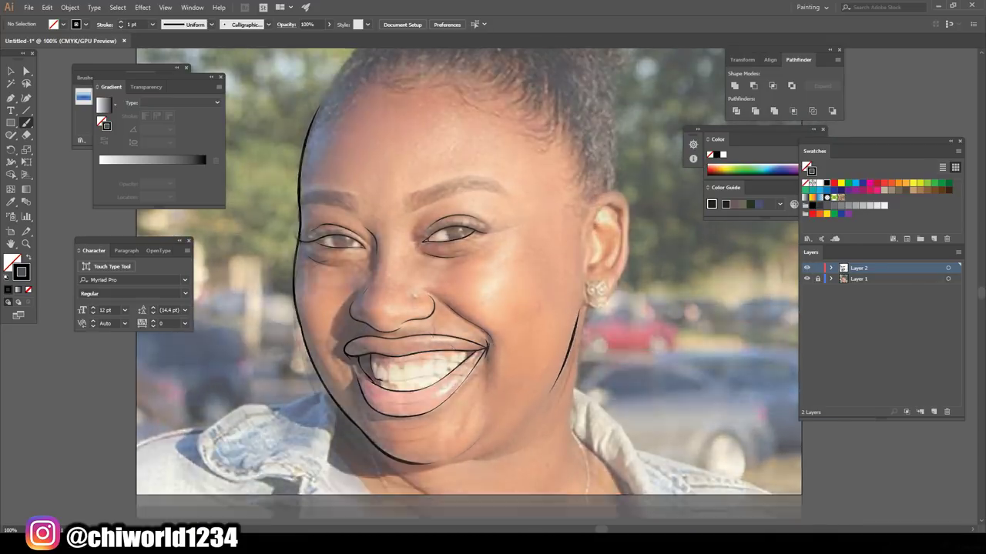
{"action": "mouse_move", "coordinate": [613, 335]}
{"action": "left_mouse_down"}
{"action": "mouse_move", "coordinate": [616, 224]}
{"action": "mouse_move", "coordinate": [653, 237]}
{"action": "mouse_move", "coordinate": [684, 188]}
{"action": "left_mouse_up"}
{"action": "key", "text": "ctrl+minus"}
{"action": "left_click", "coordinate": [806, 279]}
{"action": "left_click", "coordinate": [806, 279]}
{"action": "key", "text": "ctrl+plus"}
Step: Add inner ear detail strokes and trace the lower jawline
{"action": "scroll", "coordinate": [657, 259], "scroll_direction": "up", "scroll_amount": 1}
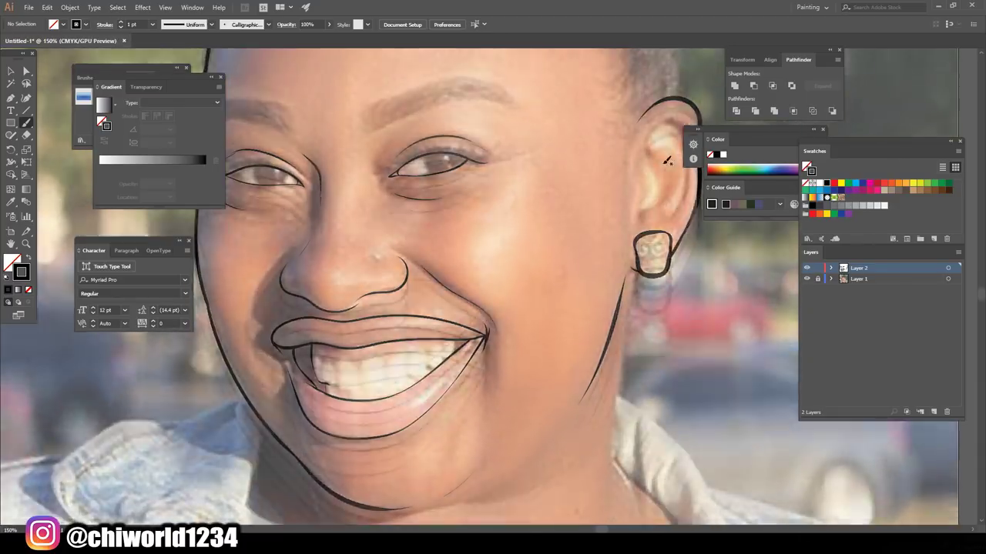
{"action": "scroll", "coordinate": [657, 259], "scroll_direction": "up", "scroll_amount": 3}
{"action": "mouse_move", "coordinate": [644, 302]}
{"action": "left_mouse_down"}
{"action": "mouse_move", "coordinate": [651, 243]}
{"action": "mouse_move", "coordinate": [676, 293]}
{"action": "left_mouse_up"}
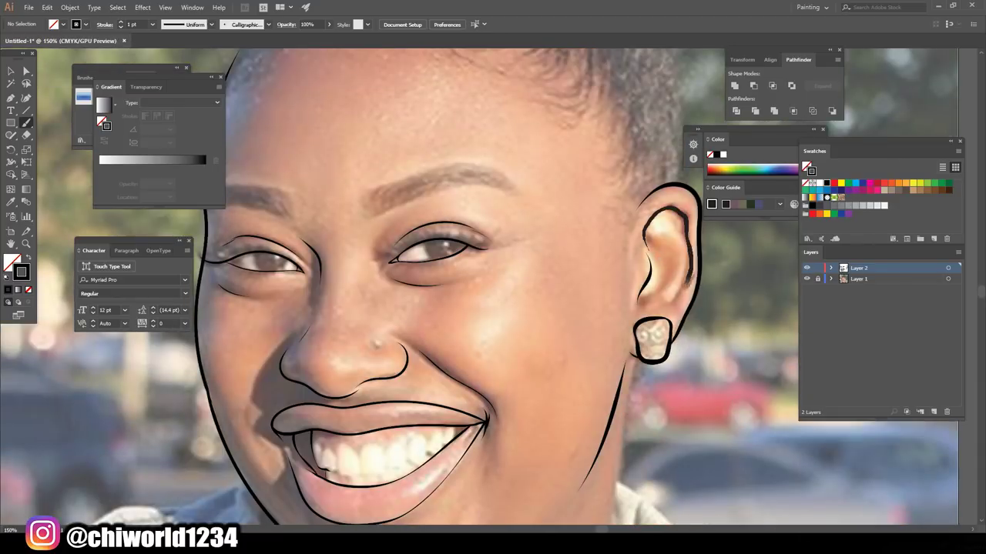
{"action": "mouse_move", "coordinate": [647, 262]}
{"action": "left_mouse_down"}
{"action": "mouse_move", "coordinate": [664, 230]}
{"action": "mouse_move", "coordinate": [643, 262]}
{"action": "left_mouse_up"}
{"action": "left_click_drag", "start_coordinate": [678, 214], "coordinate": [686, 250]}
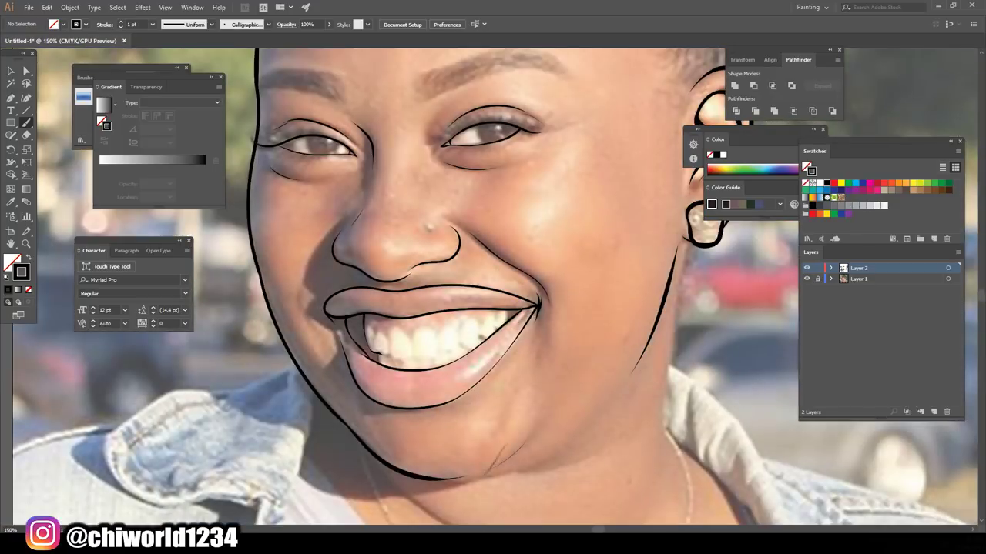
{"action": "left_click_drag", "start_coordinate": [493, 472], "coordinate": [592, 428]}
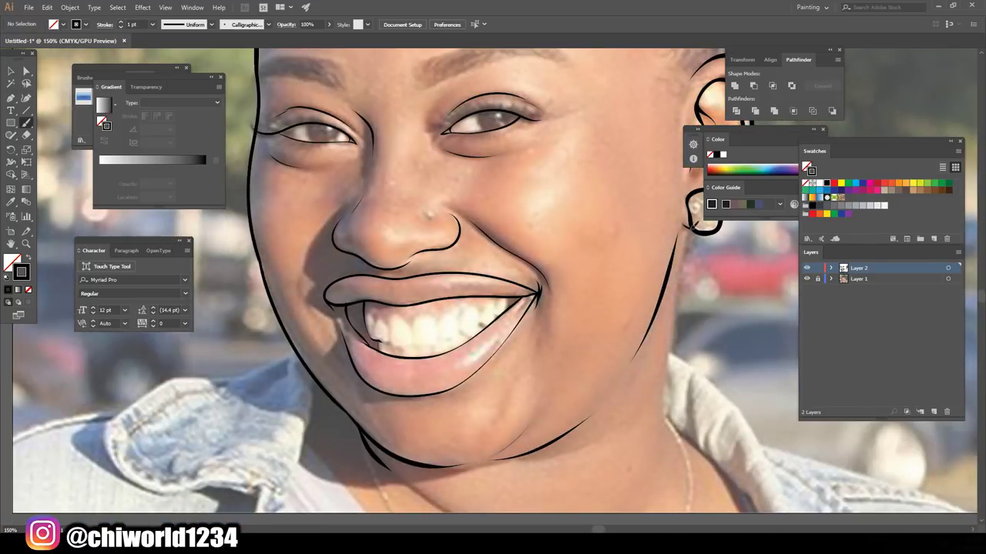
{"action": "key", "text": "ctrl+0"}
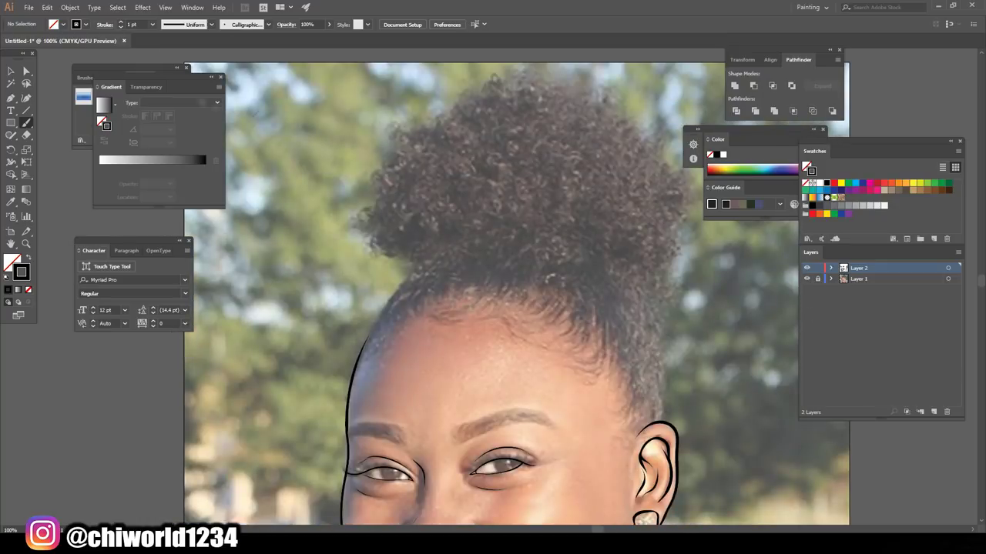
Step: Fill the hair black with the Blob Brush, then paint thin strands along the top hairline
{"action": "left_click", "coordinate": [10, 135]}
{"action": "key", "text": "shift+x"}
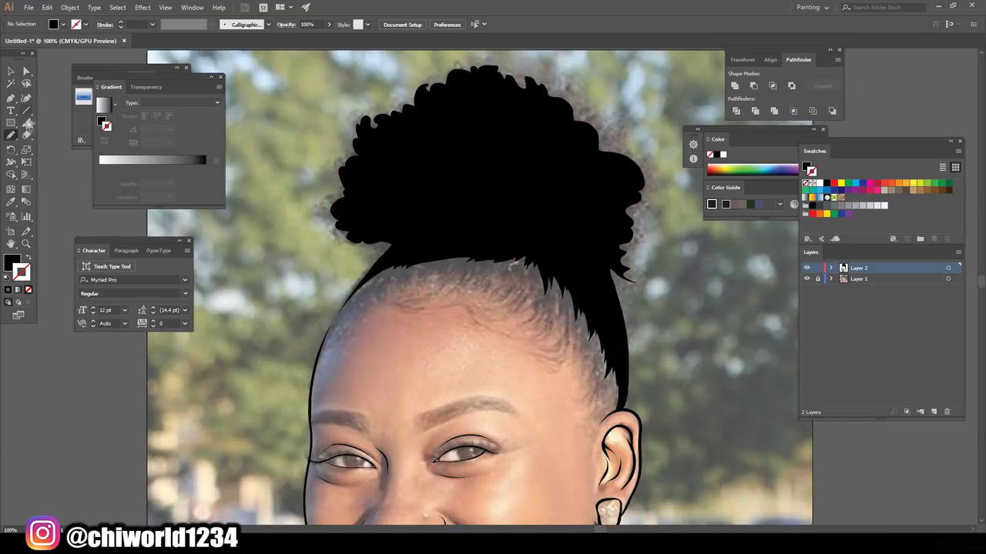
{"action": "left_click", "coordinate": [152, 23]}
{"action": "left_click", "coordinate": [174, 40]}
{"action": "mouse_move", "coordinate": [447, 289]}
{"action": "left_mouse_down"}
{"action": "mouse_move", "coordinate": [497, 262]}
{"action": "mouse_move", "coordinate": [532, 265]}
{"action": "left_mouse_up"}
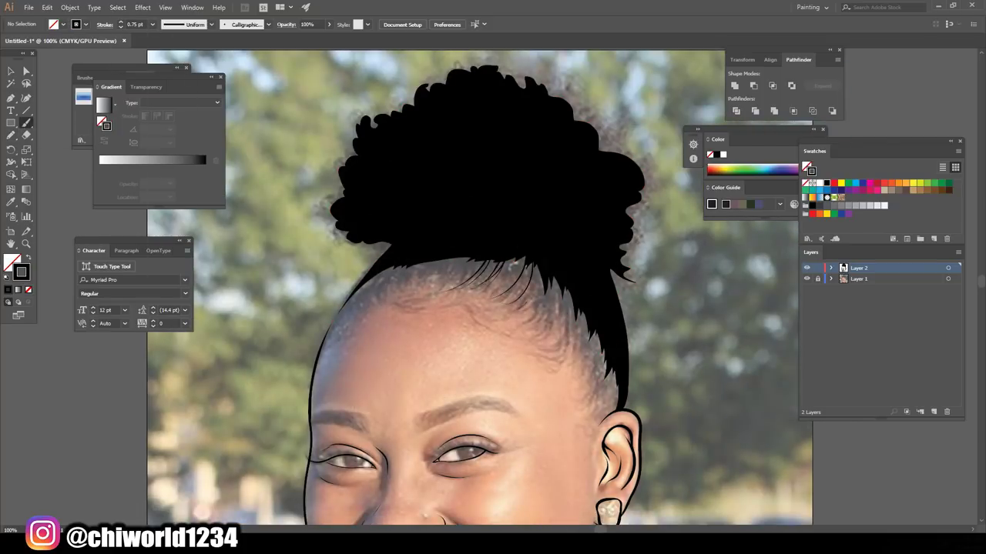
{"action": "left_click_drag", "start_coordinate": [508, 300], "coordinate": [538, 245]}
{"action": "mouse_move", "coordinate": [431, 291]}
{"action": "left_mouse_down"}
{"action": "mouse_move", "coordinate": [493, 266]}
{"action": "mouse_move", "coordinate": [439, 270]}
{"action": "left_mouse_up"}
Step: Add thin hair strands along the left and right hairline
{"action": "left_click_drag", "start_coordinate": [384, 297], "coordinate": [411, 274]}
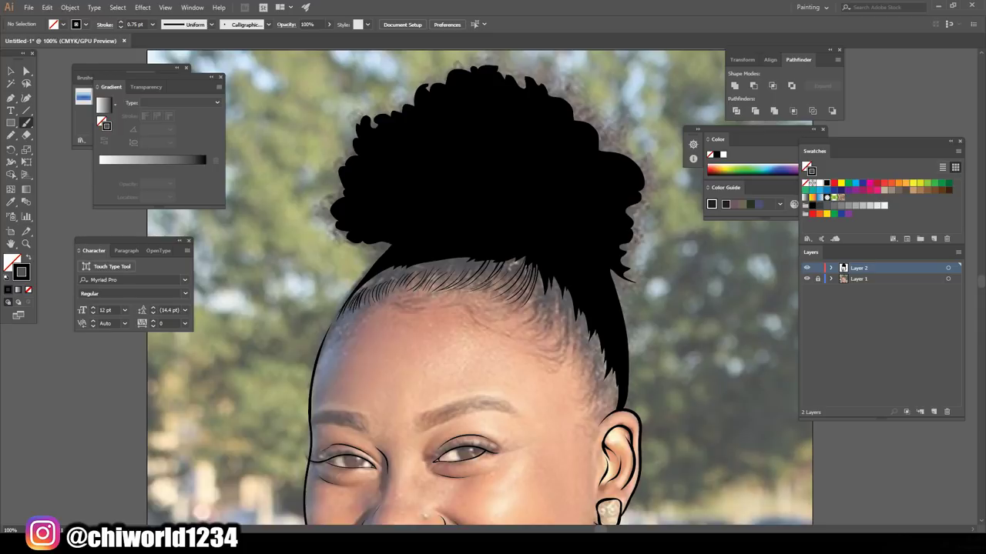
{"action": "left_click_drag", "start_coordinate": [570, 344], "coordinate": [559, 291]}
{"action": "mouse_move", "coordinate": [555, 336]}
{"action": "left_mouse_down"}
{"action": "mouse_move", "coordinate": [527, 305]}
{"action": "mouse_move", "coordinate": [518, 268]}
{"action": "left_mouse_up"}
{"action": "left_click_drag", "start_coordinate": [601, 402], "coordinate": [574, 332]}
{"action": "left_click_drag", "start_coordinate": [592, 381], "coordinate": [580, 316]}
{"action": "left_click_drag", "start_coordinate": [580, 372], "coordinate": [543, 346]}
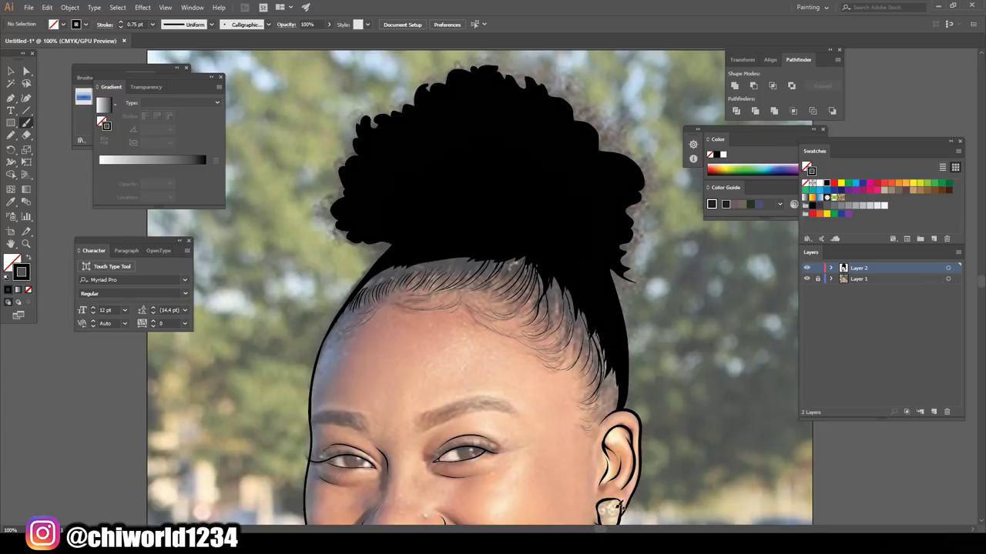
{"action": "key", "text": "ctrl+0"}
{"action": "scroll", "coordinate": [462, 293], "scroll_direction": "up", "scroll_amount": 5, "text": "alt"}
Step: Draw black-filled Pencil hair shapes up the right hairline
{"action": "key", "text": "n"}
{"action": "key", "text": "shift+x"}
{"action": "left_click_drag", "start_coordinate": [701, 460], "coordinate": [594, 302]}
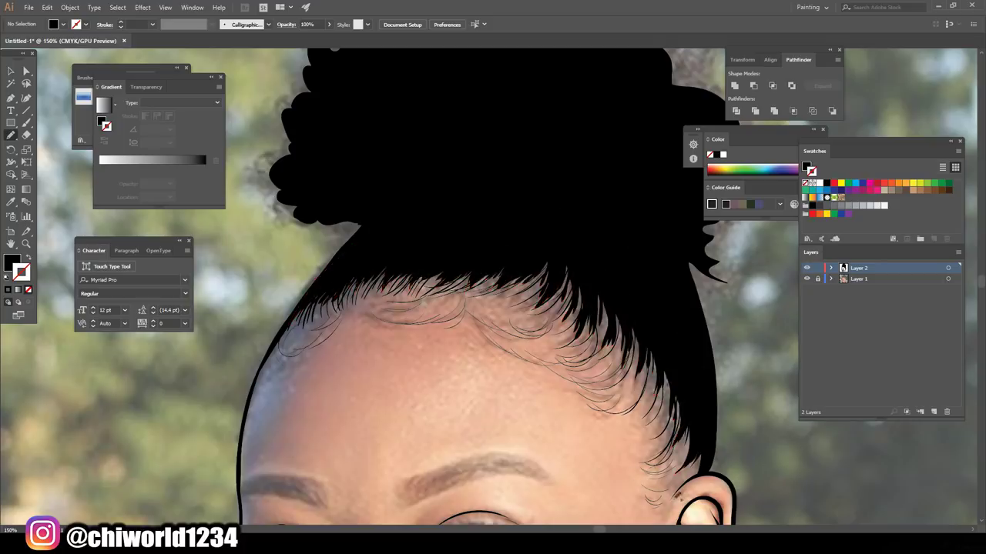
{"action": "key", "text": "ctrl+0"}
{"action": "key", "text": "v"}
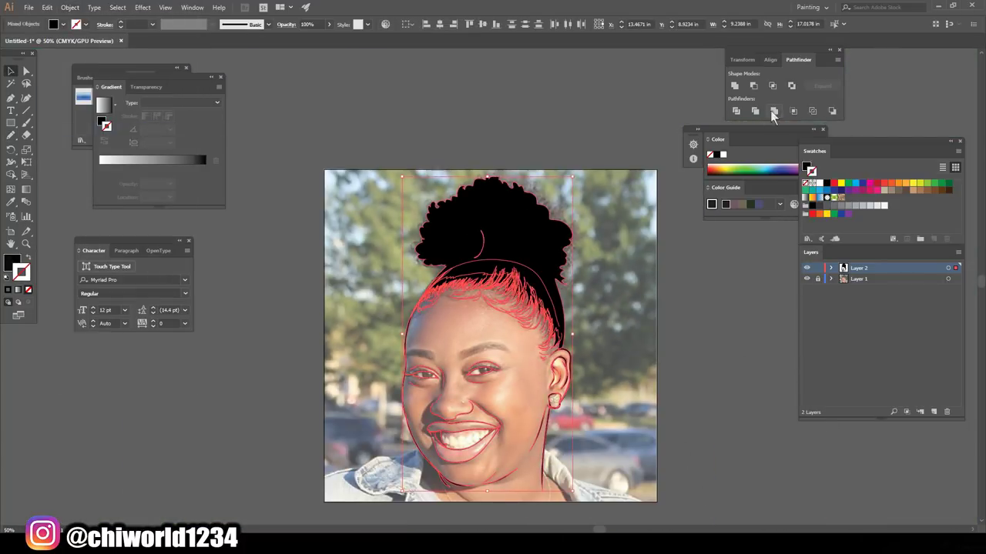
{"action": "key", "text": "ctrl+1"}
{"action": "key", "text": "shift+x"}
{"action": "key", "text": "b"}
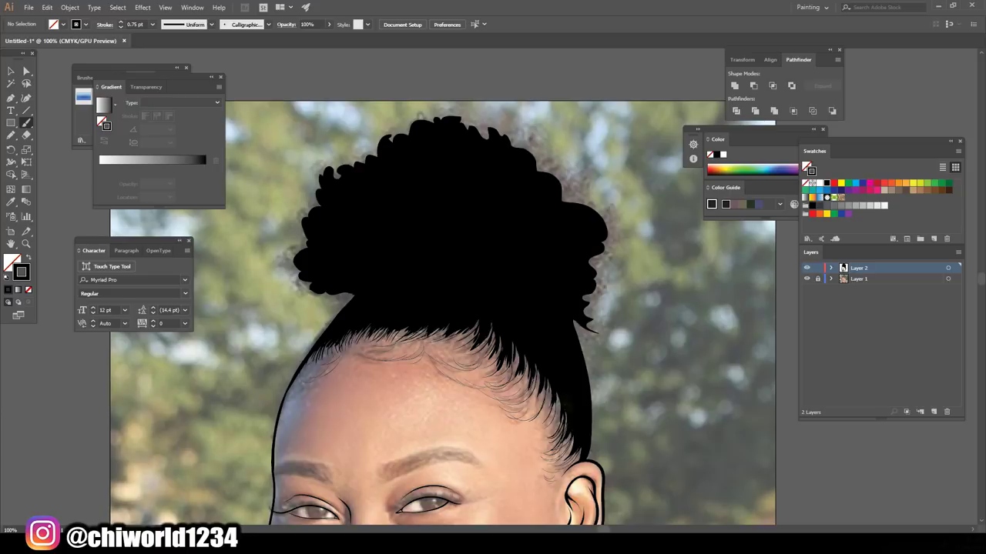
Step: Paint baby-hair strands along the right, top and top-left hairline
{"action": "left_click_drag", "start_coordinate": [566, 422], "coordinate": [531, 383]}
{"action": "mouse_move", "coordinate": [547, 421]}
{"action": "left_mouse_down"}
{"action": "mouse_move", "coordinate": [516, 390]}
{"action": "mouse_move", "coordinate": [504, 349]}
{"action": "left_mouse_up"}
{"action": "left_click_drag", "start_coordinate": [496, 374], "coordinate": [441, 333]}
{"action": "mouse_move", "coordinate": [470, 350]}
{"action": "left_mouse_down"}
{"action": "mouse_move", "coordinate": [407, 331]}
{"action": "mouse_move", "coordinate": [354, 356]}
{"action": "left_mouse_up"}
{"action": "mouse_move", "coordinate": [409, 346]}
{"action": "left_mouse_down"}
{"action": "mouse_move", "coordinate": [368, 336]}
{"action": "mouse_move", "coordinate": [373, 319]}
{"action": "left_mouse_up"}
{"action": "left_click_drag", "start_coordinate": [380, 343], "coordinate": [359, 331]}
{"action": "left_click_drag", "start_coordinate": [360, 355], "coordinate": [334, 338]}
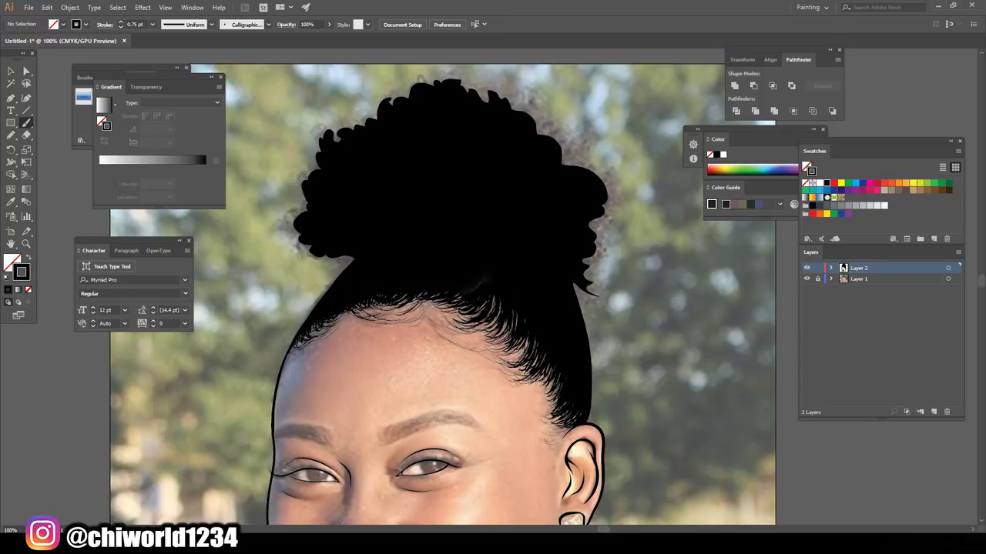
Step: Add more hairline strands and wisps near the right ear
{"action": "key", "text": "ctrl+minus"}
{"action": "key", "text": "ctrl+minus"}
{"action": "key", "text": "ctrl+plus"}
{"action": "key", "text": "ctrl+plus"}
{"action": "key", "text": "ctrl+plus"}
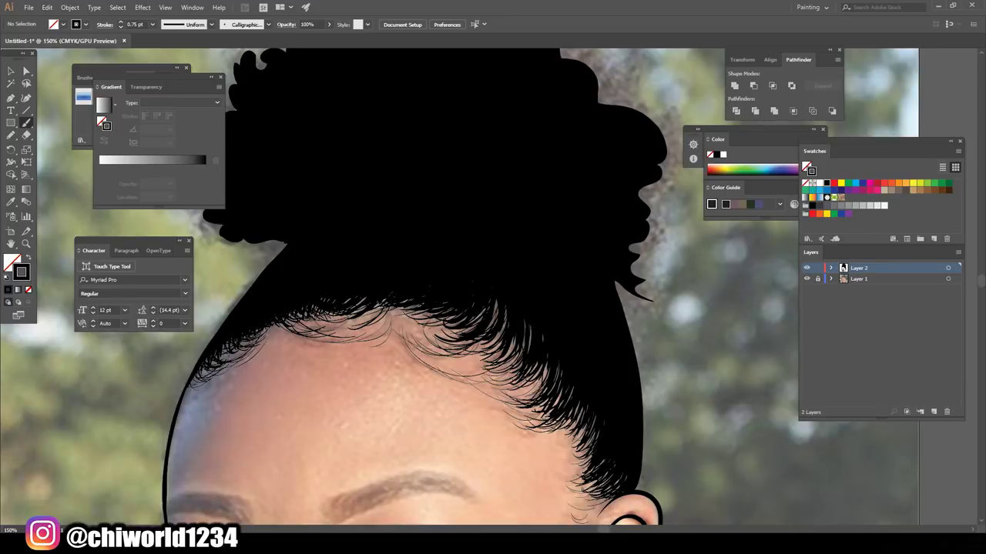
{"action": "left_click_drag", "start_coordinate": [410, 329], "coordinate": [507, 378]}
{"action": "left_click_drag", "start_coordinate": [393, 310], "coordinate": [308, 340]}
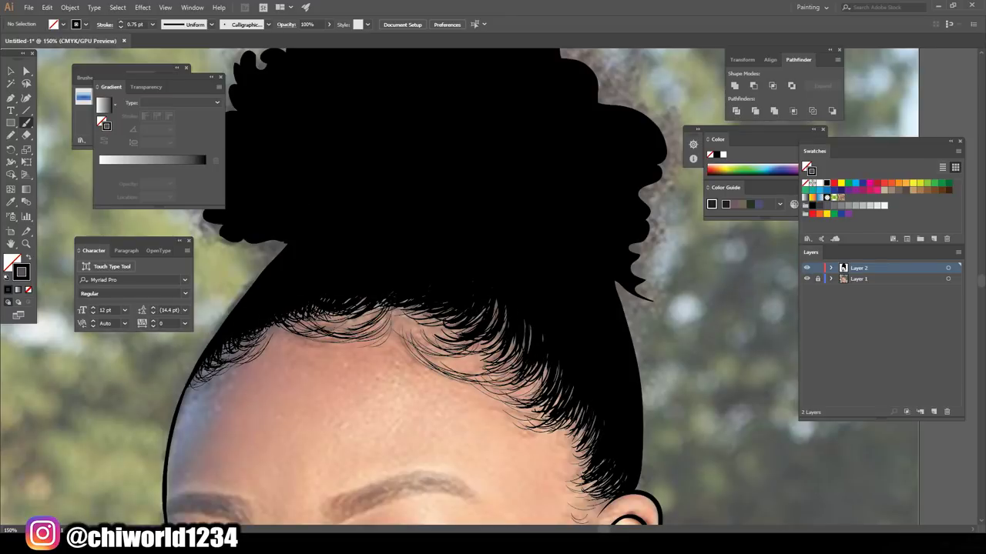
{"action": "left_click_drag", "start_coordinate": [548, 371], "coordinate": [502, 408]}
{"action": "scroll", "coordinate": [478, 379], "scroll_direction": "down", "scroll_amount": 3}
{"action": "left_click_drag", "start_coordinate": [582, 416], "coordinate": [609, 399]}
{"action": "mouse_move", "coordinate": [581, 404]}
{"action": "left_mouse_down"}
{"action": "mouse_move", "coordinate": [612, 383]}
{"action": "mouse_move", "coordinate": [570, 254]}
{"action": "mouse_move", "coordinate": [470, 187]}
{"action": "mouse_move", "coordinate": [339, 227]}
{"action": "mouse_move", "coordinate": [301, 308]}
{"action": "mouse_move", "coordinate": [350, 362]}
{"action": "left_mouse_up"}
{"action": "key", "text": "ctrl+minus"}
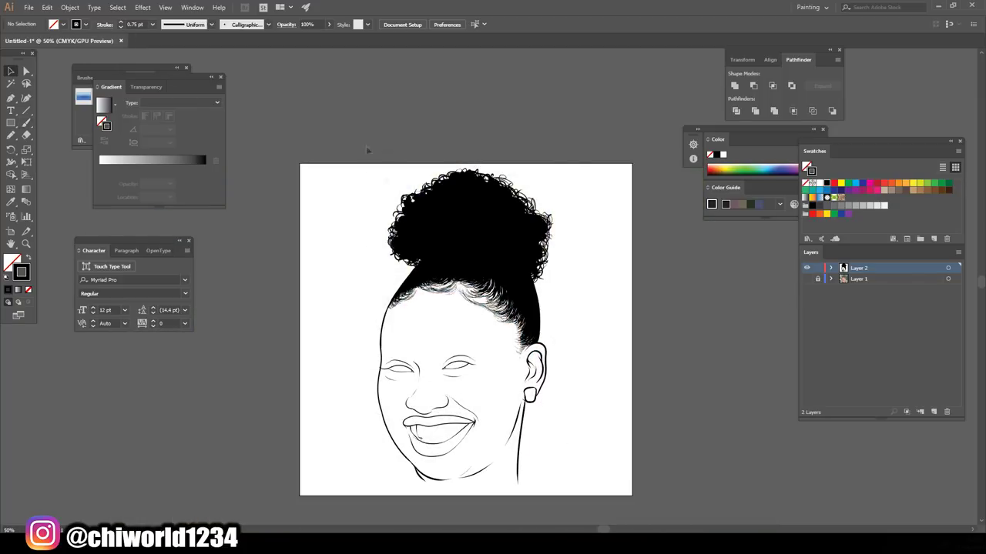
Step: Paint the top of the hair solid black and add curly strokes down its upper-right edge
{"action": "key", "text": "ctrl+a"}
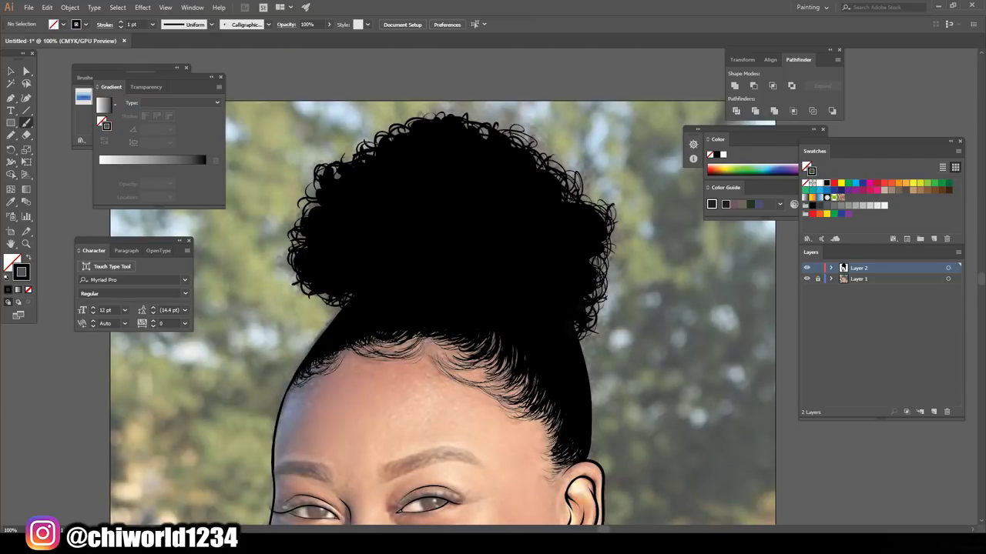
{"action": "left_click_drag", "start_coordinate": [530, 157], "coordinate": [491, 149]}
{"action": "mouse_move", "coordinate": [478, 116]}
{"action": "left_mouse_down"}
{"action": "mouse_move", "coordinate": [385, 123]}
{"action": "mouse_move", "coordinate": [316, 193]}
{"action": "mouse_move", "coordinate": [331, 292]}
{"action": "mouse_move", "coordinate": [304, 362]}
{"action": "mouse_move", "coordinate": [346, 296]}
{"action": "left_mouse_up"}
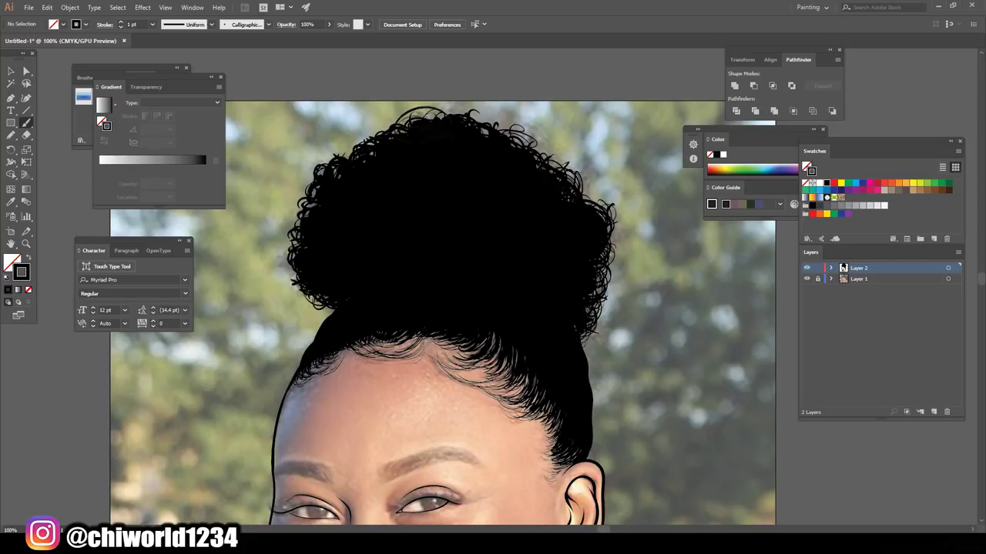
{"action": "left_click_drag", "start_coordinate": [423, 112], "coordinate": [323, 201]}
{"action": "mouse_move", "coordinate": [566, 173]}
{"action": "left_mouse_down"}
{"action": "mouse_move", "coordinate": [539, 208]}
{"action": "mouse_move", "coordinate": [497, 123]}
{"action": "left_mouse_up"}
{"action": "left_click_drag", "start_coordinate": [589, 208], "coordinate": [616, 246]}
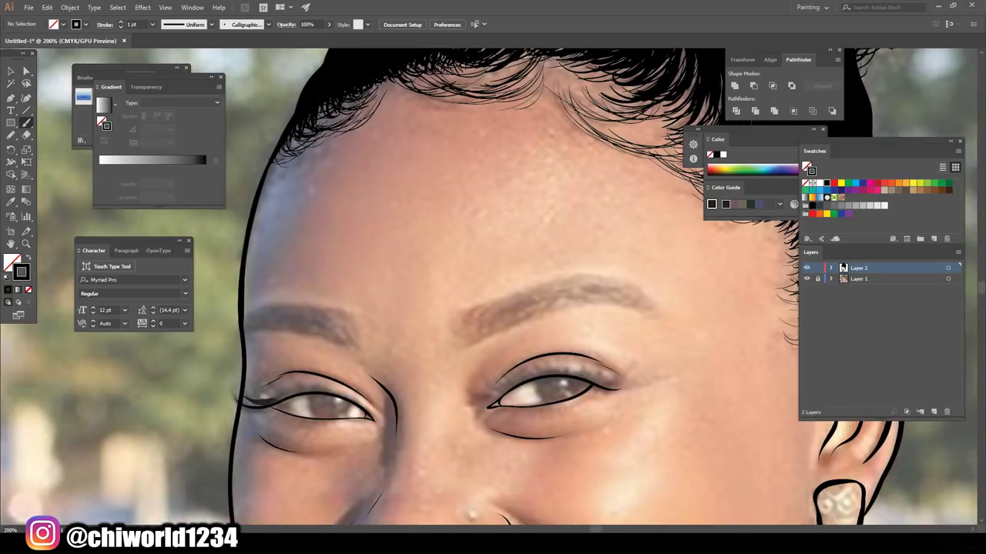
Step: Draw lashes on the right eye's upper and lower lids and long strokes along the right eyebrow
{"action": "left_click_drag", "start_coordinate": [570, 378], "coordinate": [622, 377]}
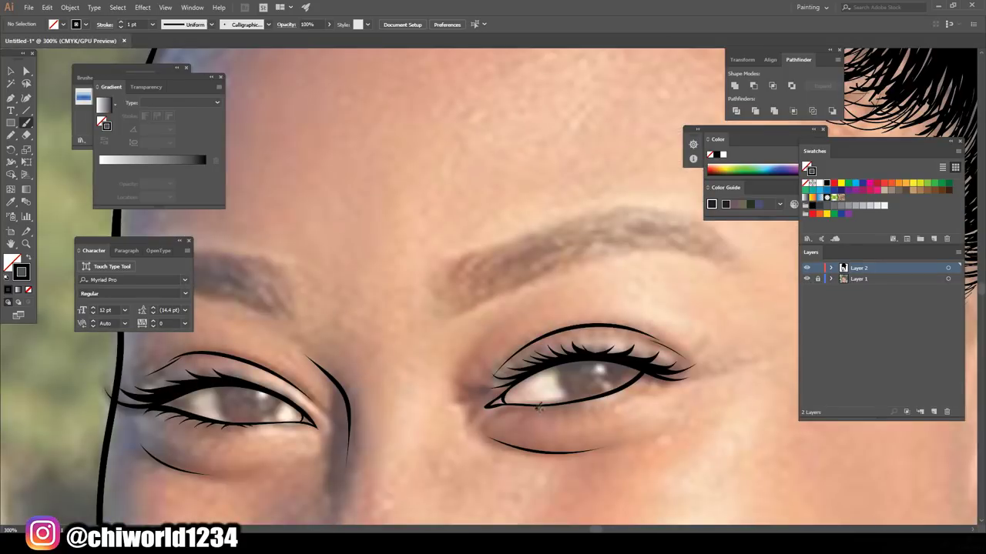
{"action": "left_click_drag", "start_coordinate": [608, 399], "coordinate": [647, 386]}
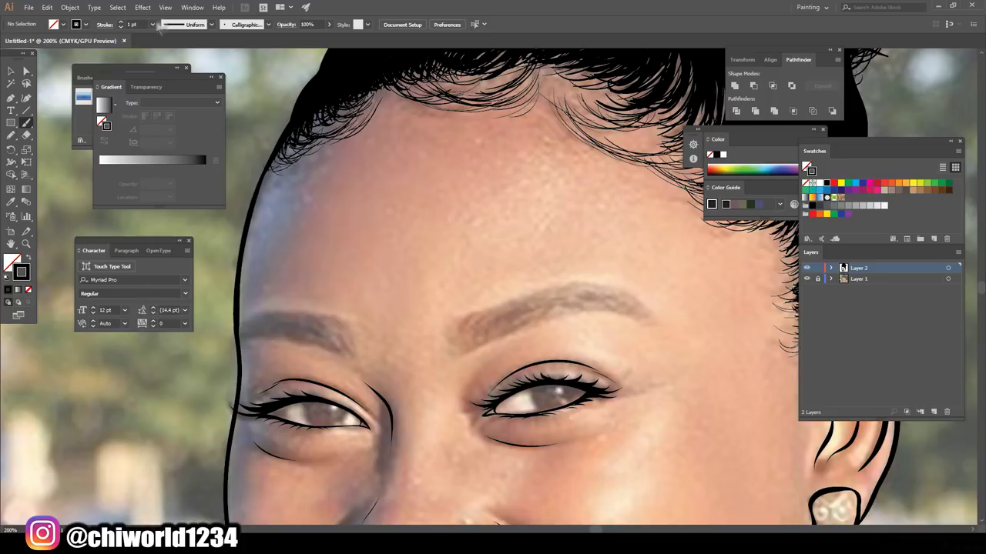
{"action": "mouse_move", "coordinate": [643, 315]}
{"action": "left_mouse_down"}
{"action": "mouse_move", "coordinate": [531, 317]}
{"action": "mouse_move", "coordinate": [455, 348]}
{"action": "left_mouse_up"}
{"action": "mouse_move", "coordinate": [662, 330]}
{"action": "left_mouse_down"}
{"action": "mouse_move", "coordinate": [583, 289]}
{"action": "mouse_move", "coordinate": [486, 316]}
{"action": "left_mouse_up"}
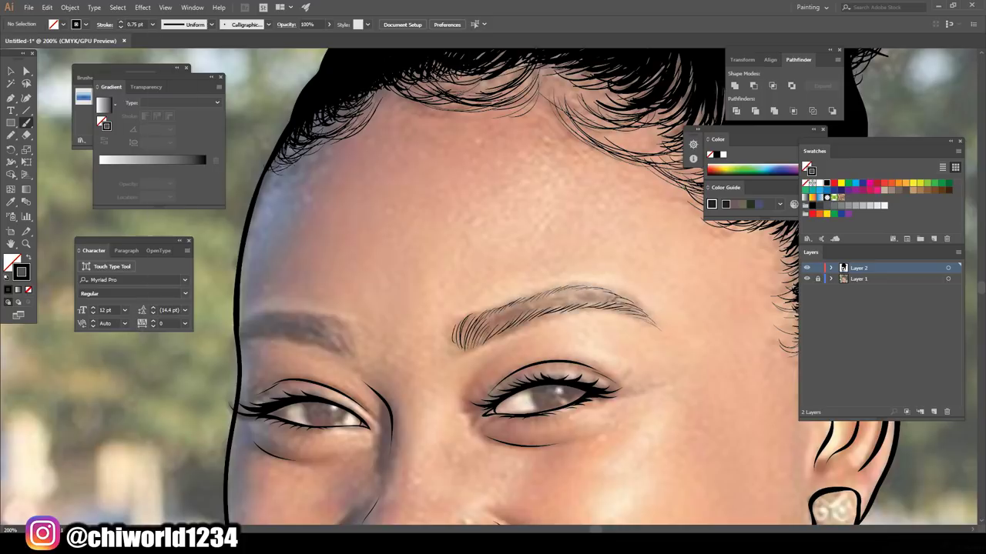
Step: Add fine hairs across the right eyebrow from its tail to its inner end
{"action": "mouse_move", "coordinate": [618, 296]}
{"action": "left_mouse_down"}
{"action": "mouse_move", "coordinate": [579, 305]}
{"action": "mouse_move", "coordinate": [656, 319]}
{"action": "mouse_move", "coordinate": [470, 340]}
{"action": "left_mouse_up"}
{"action": "left_click_drag", "start_coordinate": [603, 282], "coordinate": [531, 308]}
{"action": "mouse_move", "coordinate": [657, 320]}
{"action": "left_mouse_down"}
{"action": "mouse_move", "coordinate": [616, 299]}
{"action": "mouse_move", "coordinate": [570, 294]}
{"action": "mouse_move", "coordinate": [516, 310]}
{"action": "mouse_move", "coordinate": [462, 347]}
{"action": "left_mouse_up"}
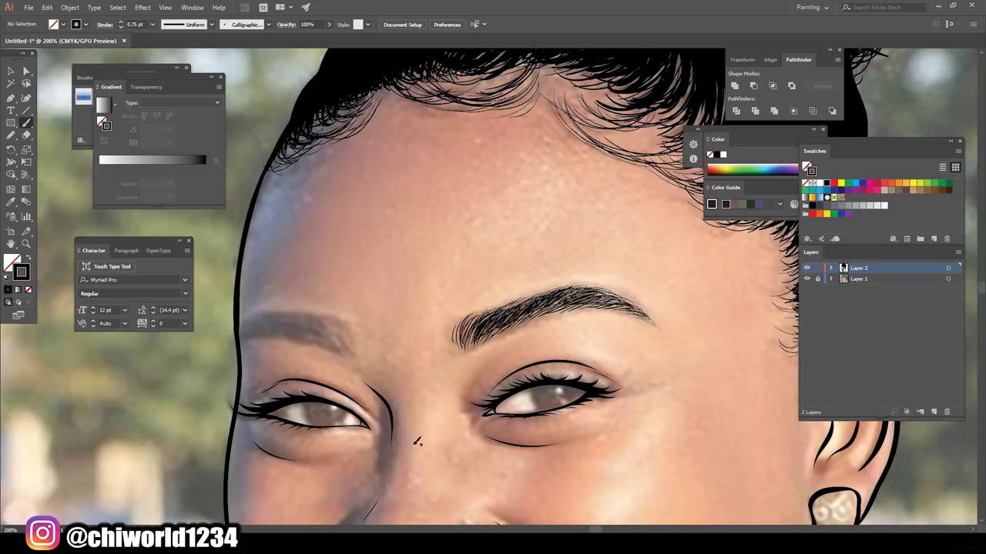
{"action": "key", "text": "ctrl+0"}
{"action": "scroll", "coordinate": [539, 324], "scroll_direction": "up", "scroll_amount": 5}
{"action": "scroll", "coordinate": [539, 323], "scroll_direction": "up", "scroll_amount": 2}
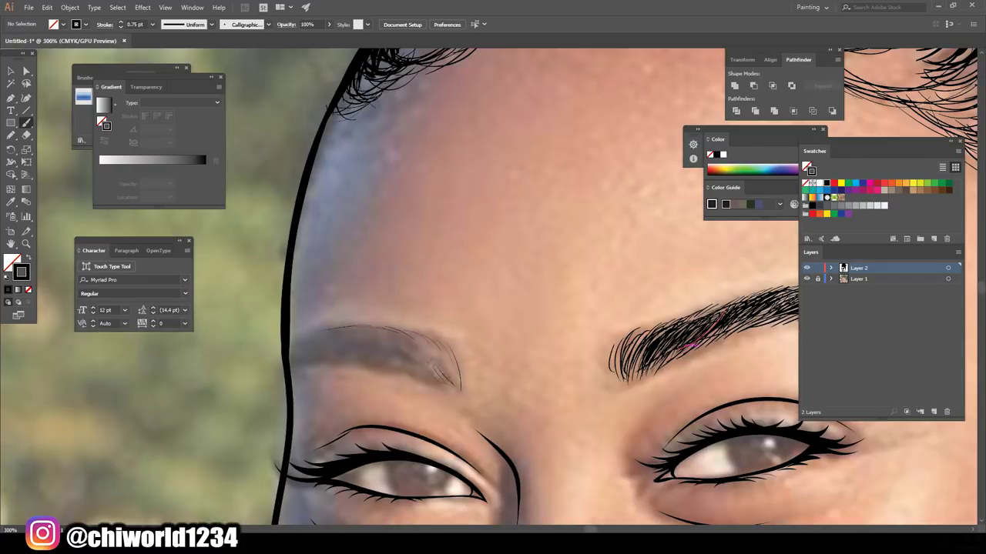
Step: Draw fine hair strokes along the left eyebrow, curving down at its end
{"action": "left_click_drag", "start_coordinate": [445, 385], "coordinate": [377, 366]}
{"action": "mouse_move", "coordinate": [411, 376]}
{"action": "left_mouse_down"}
{"action": "mouse_move", "coordinate": [292, 355]}
{"action": "mouse_move", "coordinate": [302, 353]}
{"action": "left_mouse_up"}
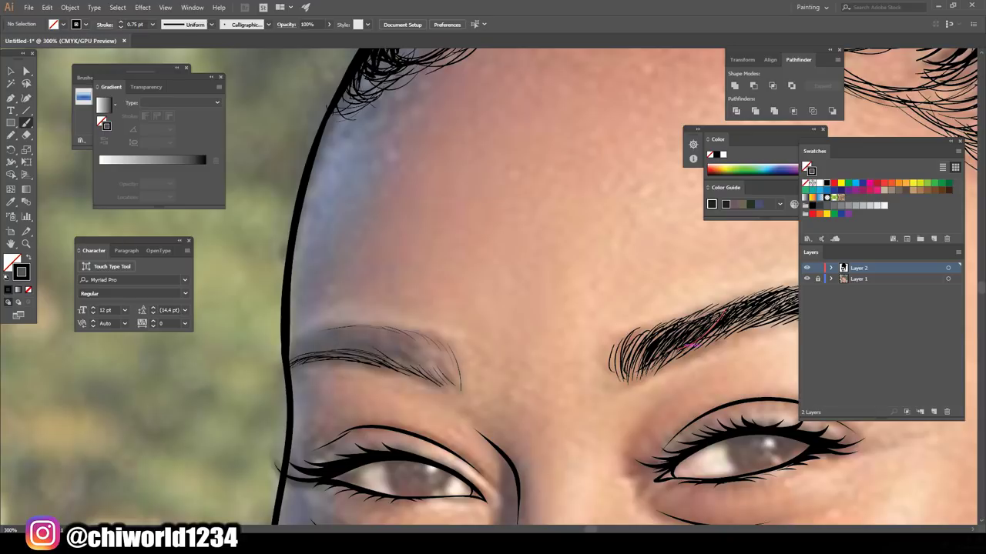
{"action": "left_click_drag", "start_coordinate": [385, 341], "coordinate": [459, 386]}
{"action": "left_click_drag", "start_coordinate": [434, 345], "coordinate": [463, 388]}
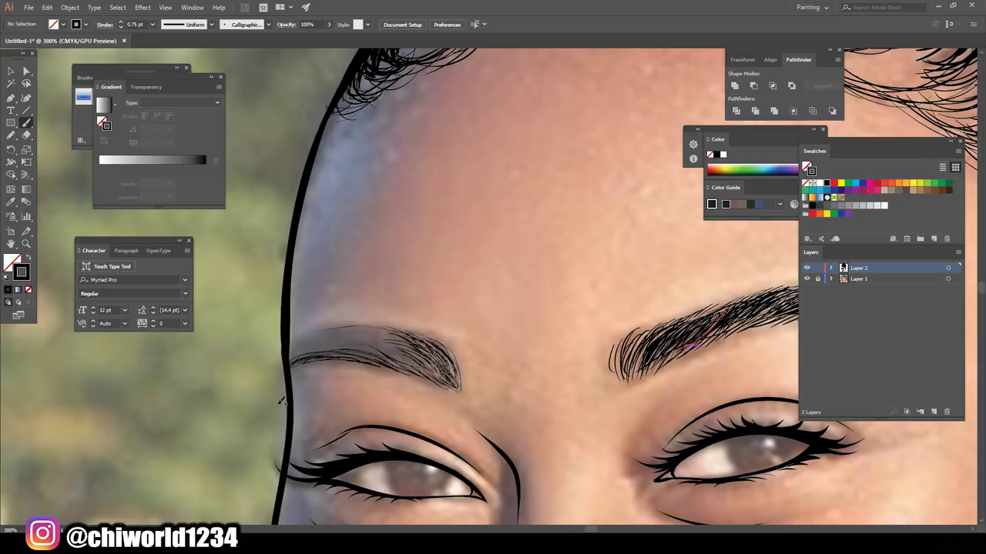
{"action": "mouse_move", "coordinate": [410, 363]}
{"action": "left_mouse_down"}
{"action": "mouse_move", "coordinate": [356, 332]}
{"action": "mouse_move", "coordinate": [290, 353]}
{"action": "left_mouse_up"}
{"action": "left_click_drag", "start_coordinate": [393, 339], "coordinate": [290, 359]}
Step: Replace a stray stroke and make the left eyebrow darker and denser
{"action": "key", "text": "ctrl+z"}
{"action": "left_click_drag", "start_coordinate": [390, 345], "coordinate": [305, 356]}
{"action": "left_click_drag", "start_coordinate": [414, 328], "coordinate": [308, 348]}
{"action": "left_click_drag", "start_coordinate": [365, 331], "coordinate": [290, 362]}
{"action": "left_click_drag", "start_coordinate": [371, 346], "coordinate": [288, 366]}
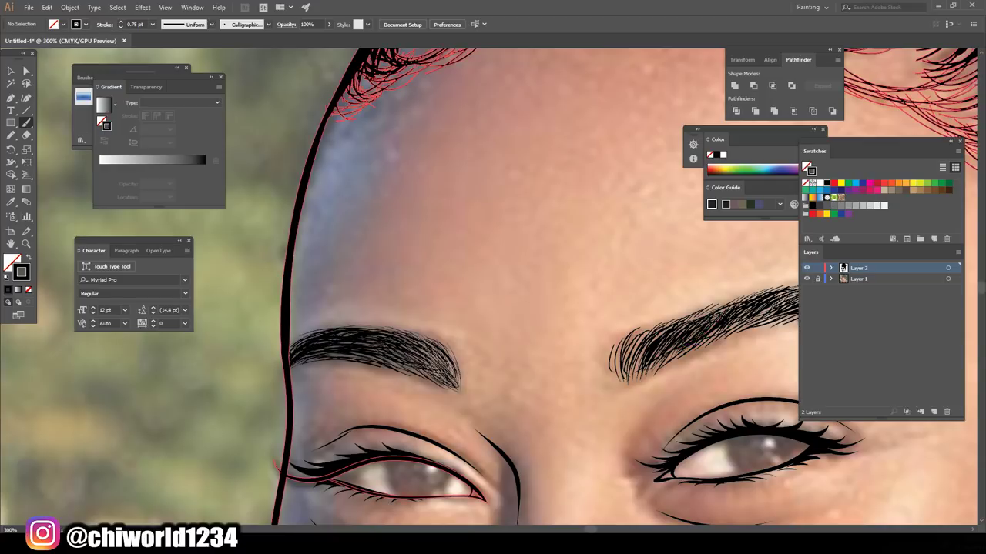
{"action": "key", "text": "ctrl+0"}
{"action": "scroll", "coordinate": [493, 308], "scroll_direction": "up", "scroll_amount": 5}
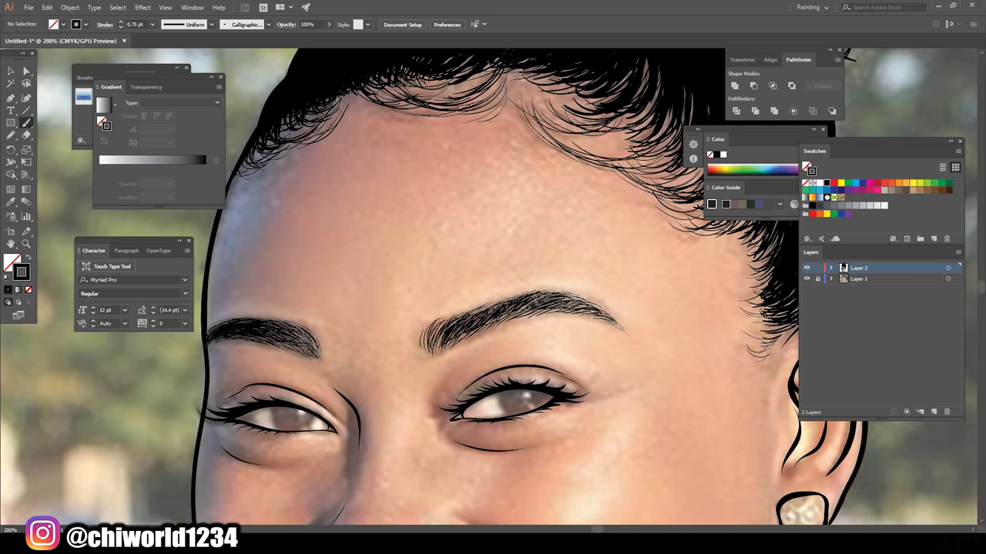
Step: Add hairs along the top of the right eyebrow and outline the left iris
{"action": "left_click_drag", "start_coordinate": [523, 306], "coordinate": [591, 308]}
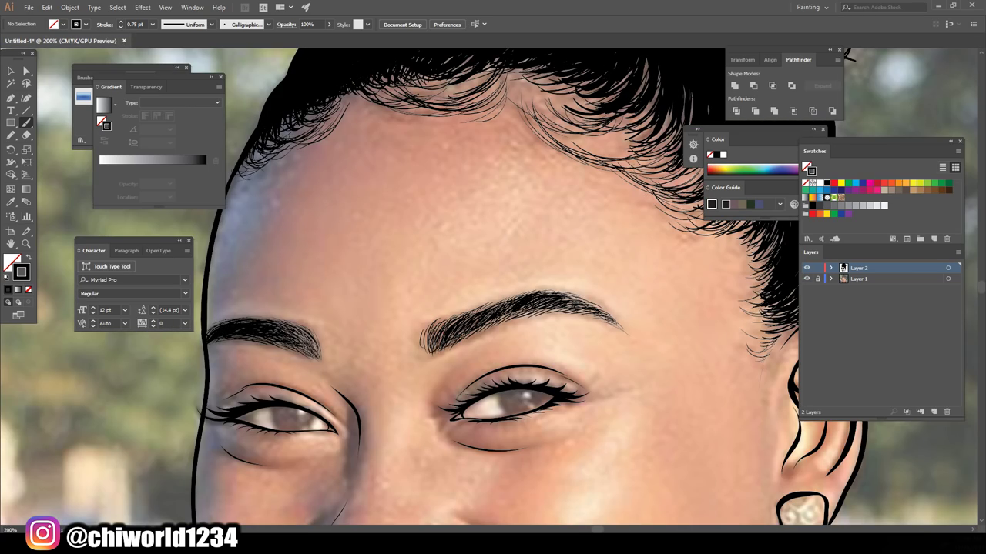
{"action": "key", "text": "ctrl+0"}
{"action": "scroll", "coordinate": [561, 409], "scroll_direction": "up", "scroll_amount": 5}
{"action": "left_click_drag", "start_coordinate": [120, 420], "coordinate": [127, 422]}
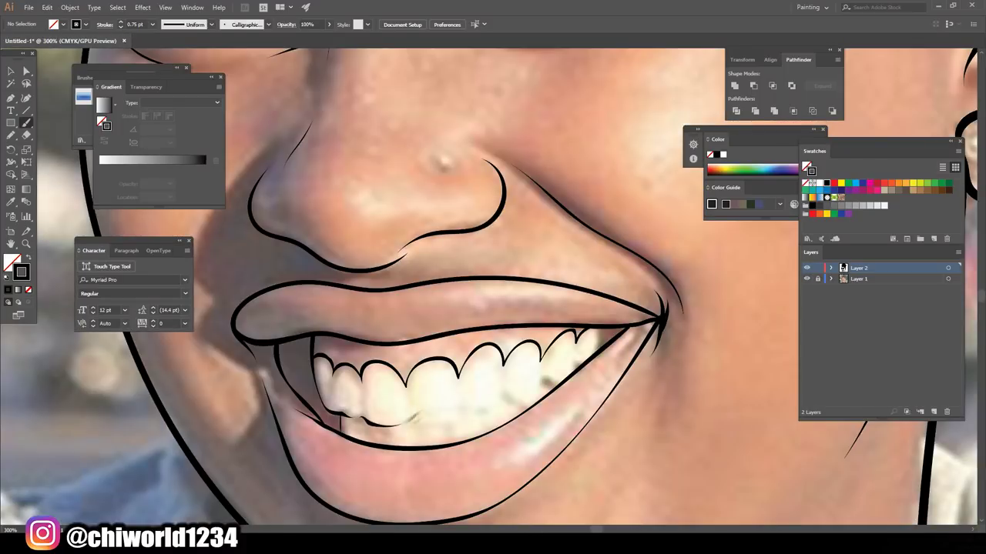
Step: Brush the lower teeth edge and draw a solid black mouth-corner shape with the Pencil
{"action": "left_click_drag", "start_coordinate": [477, 412], "coordinate": [531, 400]}
{"action": "left_click_drag", "start_coordinate": [566, 376], "coordinate": [540, 383]}
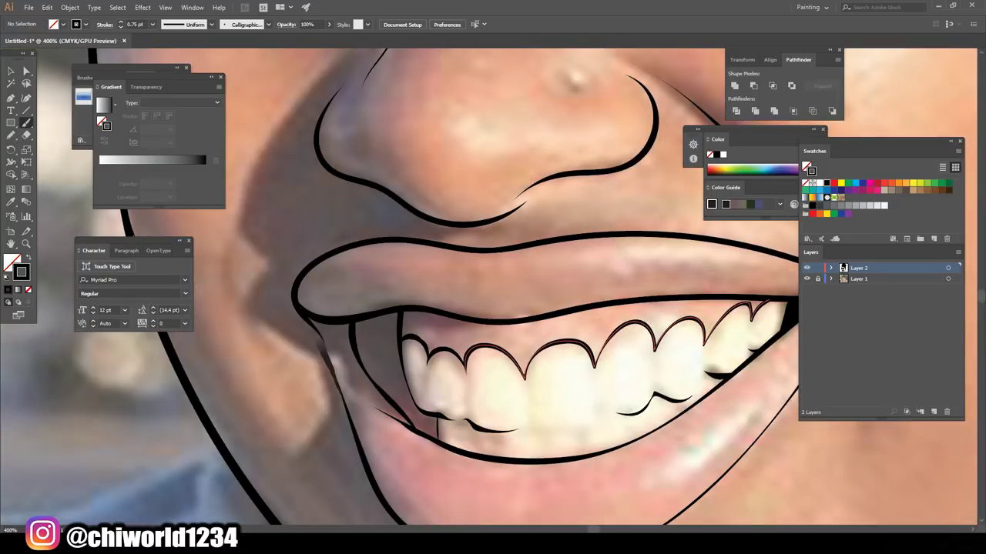
{"action": "key", "text": "n"}
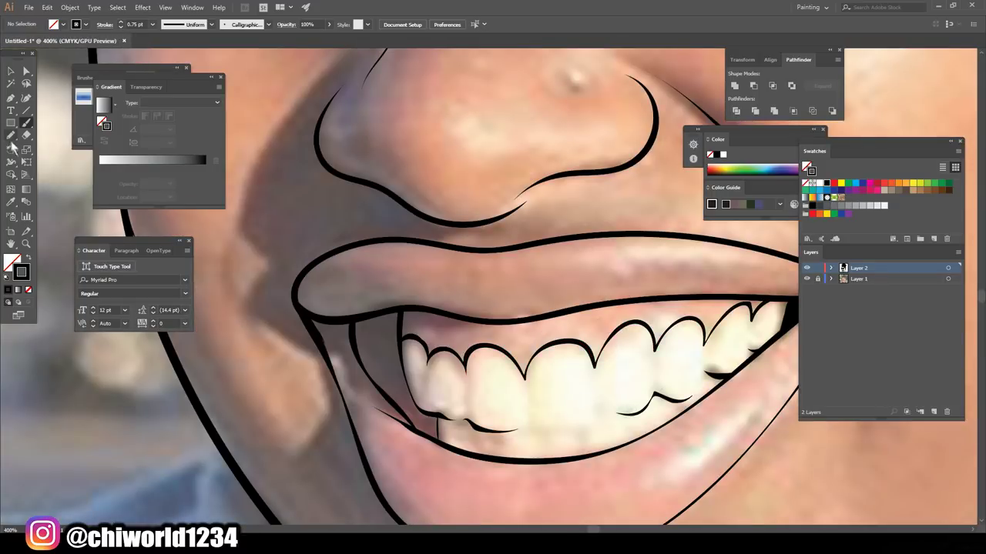
{"action": "key", "text": "shift+x"}
{"action": "left_click_drag", "start_coordinate": [353, 320], "coordinate": [351, 317]}
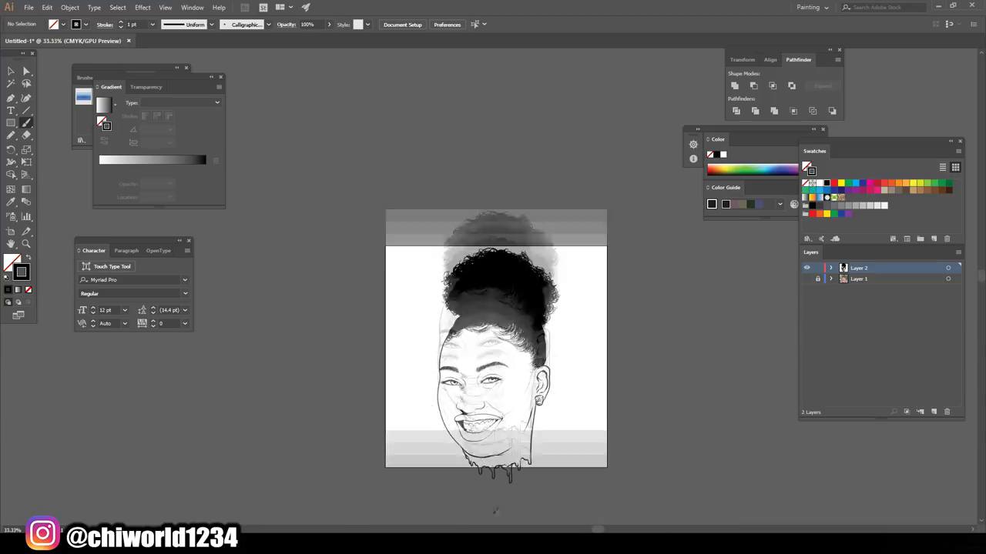
{"action": "key", "text": "ctrl+a"}
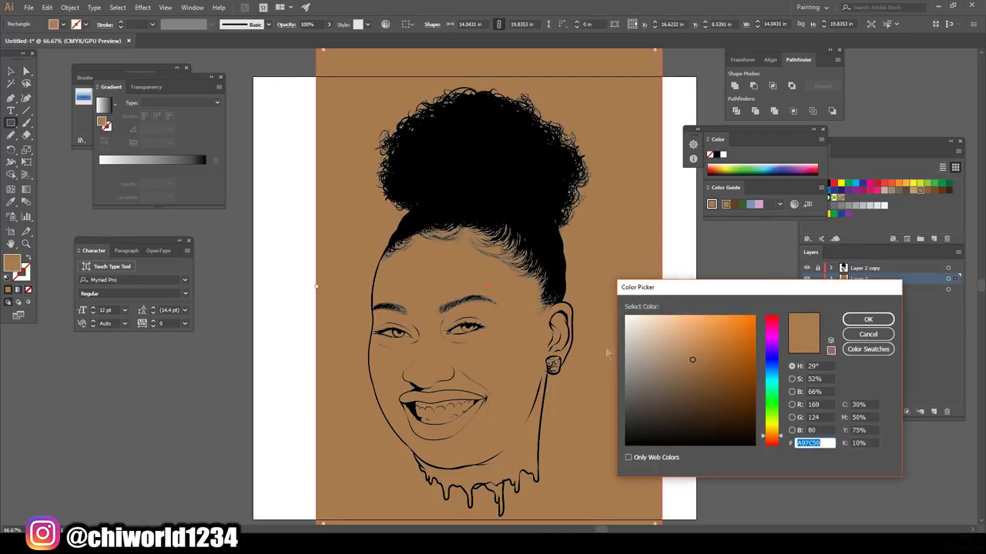
Step: Fill the skin shape orange and send it behind the black line art
{"action": "left_click", "coordinate": [701, 336]}
{"action": "left_click", "coordinate": [871, 300]}
{"action": "right_click", "coordinate": [331, 201]}
{"action": "left_click", "coordinate": [460, 395]}
{"action": "right_click", "coordinate": [640, 236]}
{"action": "left_click", "coordinate": [677, 305]}
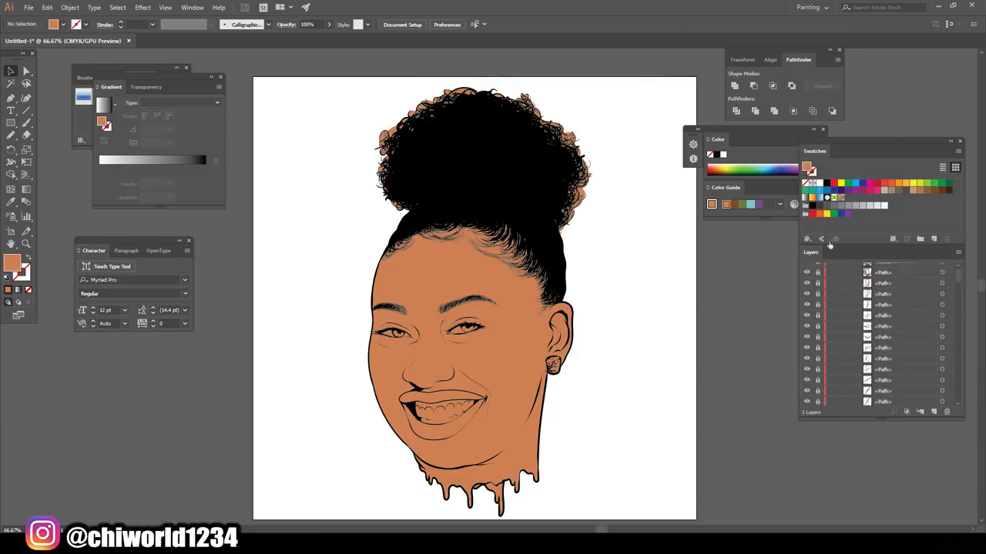
Step: Isolate the portrait group and shift its colours toward orange-red by lowering yellow
{"action": "scroll", "coordinate": [842, 304], "scroll_direction": "up", "scroll_amount": 10}
{"action": "key", "text": "a"}
{"action": "scroll", "coordinate": [601, 253], "scroll_direction": "up", "scroll_amount": 2}
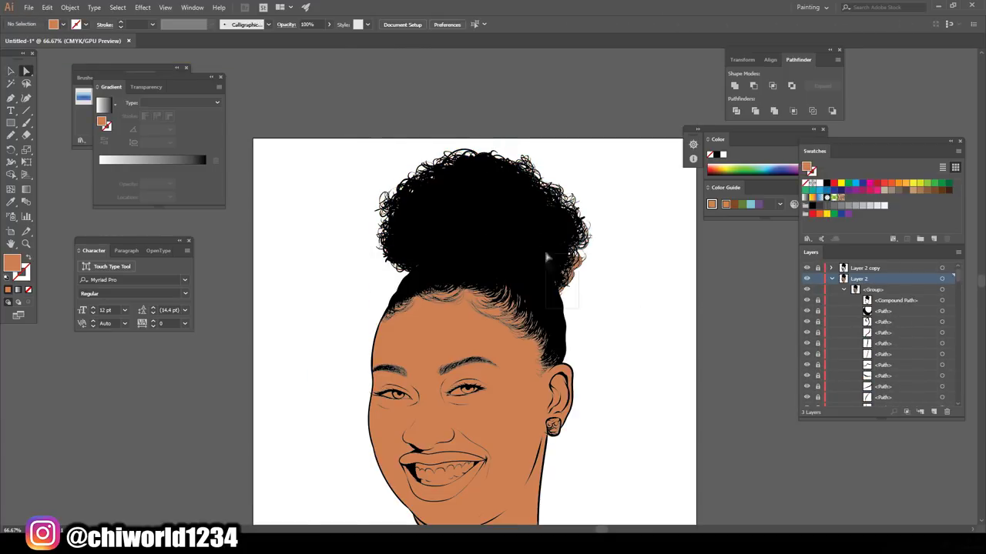
{"action": "scroll", "coordinate": [462, 385], "scroll_direction": "up", "scroll_amount": 3}
{"action": "key", "text": "v"}
{"action": "double_click", "coordinate": [539, 336]}
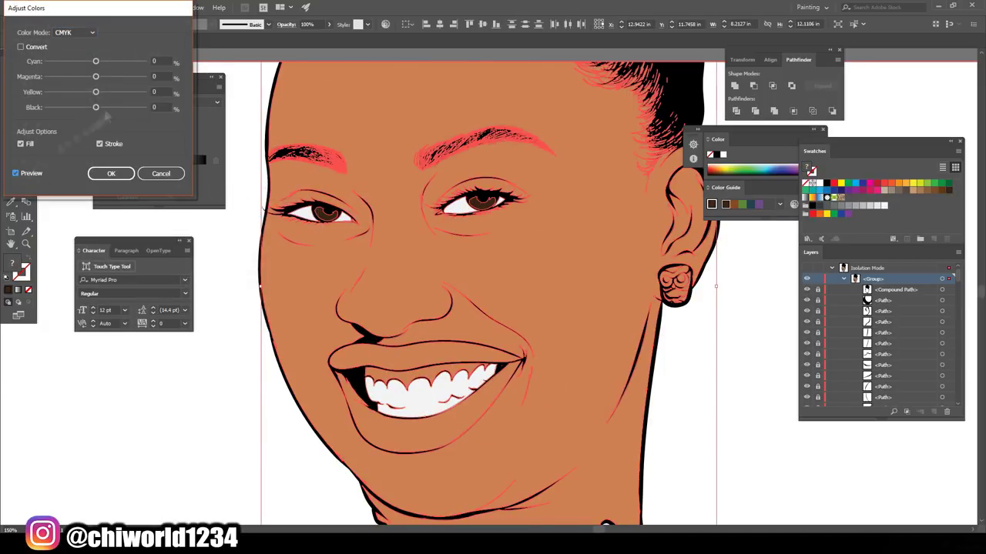
{"action": "mouse_move", "coordinate": [104, 92]}
{"action": "left_mouse_down"}
{"action": "mouse_move", "coordinate": [94, 92]}
{"action": "mouse_move", "coordinate": [98, 76]}
{"action": "left_mouse_up"}
{"action": "mouse_move", "coordinate": [96, 60]}
{"action": "left_mouse_down"}
{"action": "mouse_move", "coordinate": [90, 92]}
{"action": "mouse_move", "coordinate": [99, 76]}
{"action": "left_mouse_up"}
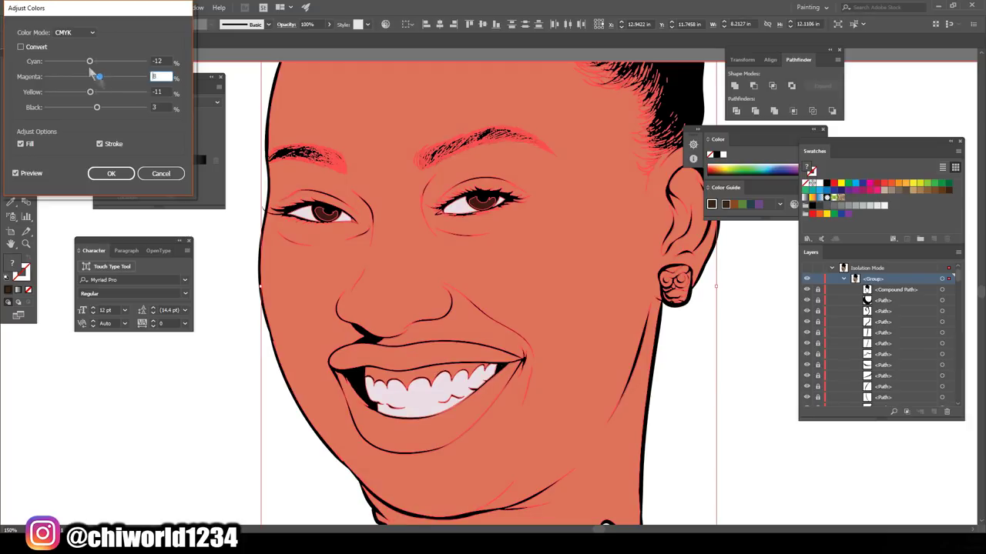
Step: Apply the warmer colour adjustment, then fill the upper lip dark red and the lower lip pink
{"action": "left_click", "coordinate": [106, 174]}
{"action": "left_click_drag", "start_coordinate": [698, 356], "coordinate": [700, 367]}
{"action": "key", "text": "Return"}
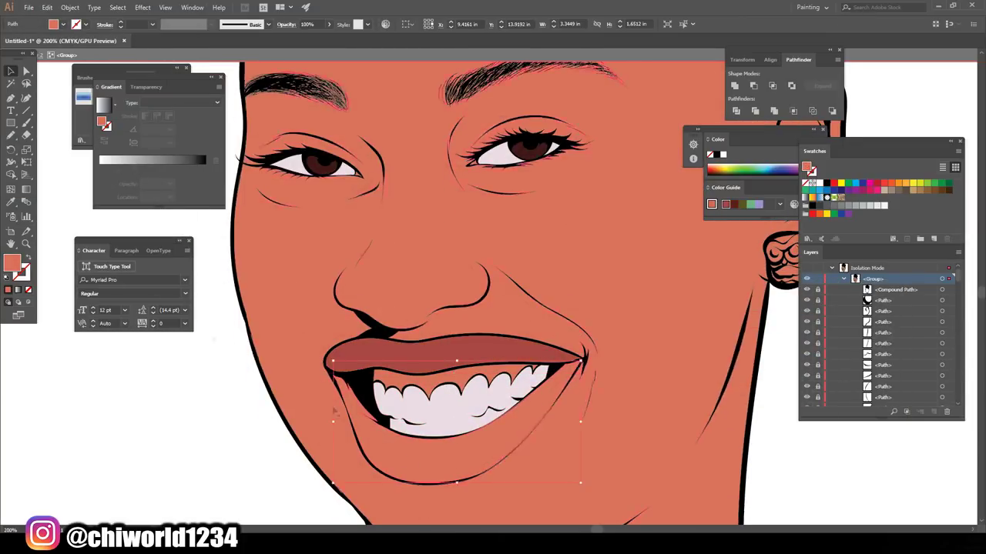
{"action": "key", "text": "Return"}
{"action": "double_click", "coordinate": [12, 264]}
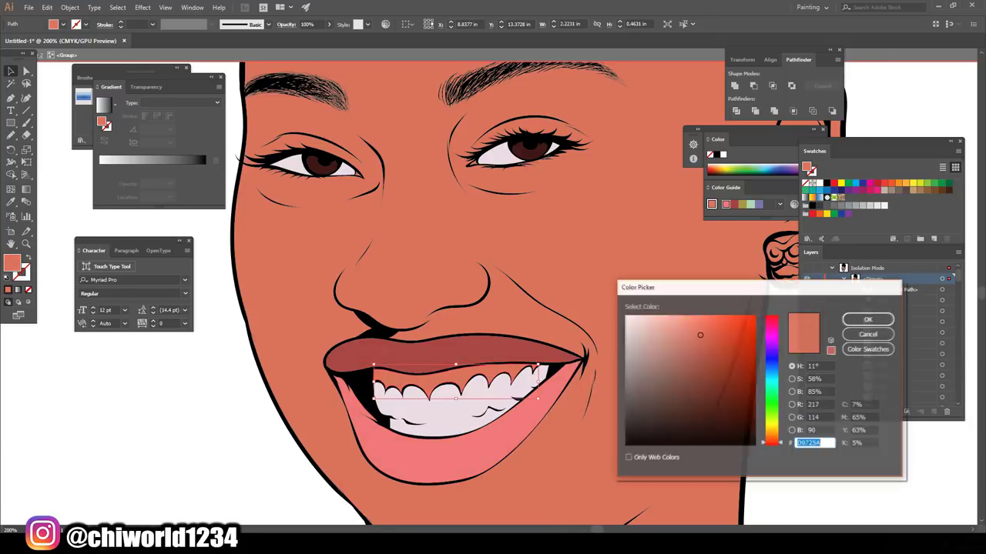
{"action": "key", "text": "Return"}
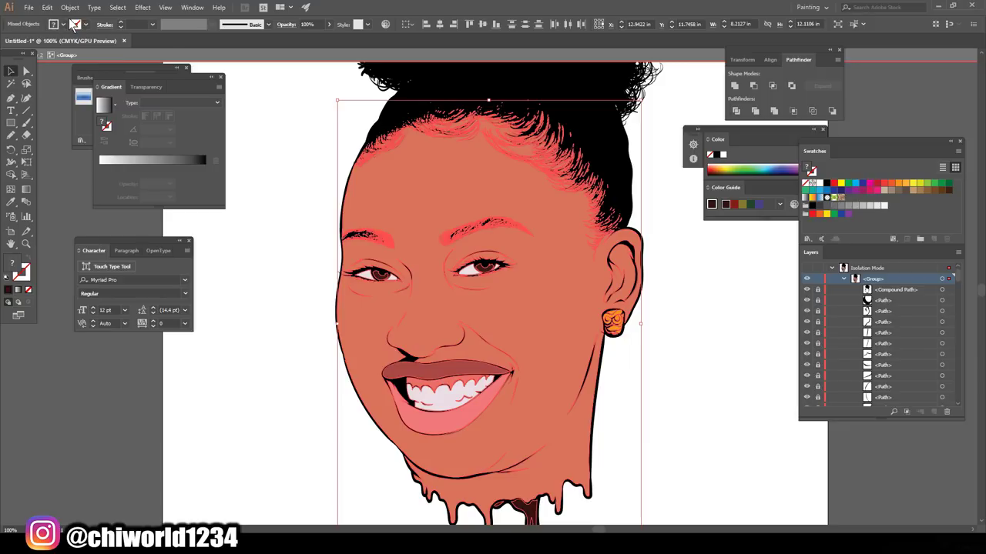
Step: Raise the red tone's saturation in Recolor Artwork, apply it, and exit isolation mode
{"action": "left_click", "coordinate": [28, 7]}
{"action": "left_click", "coordinate": [254, 188]}
{"action": "left_click", "coordinate": [120, 129]}
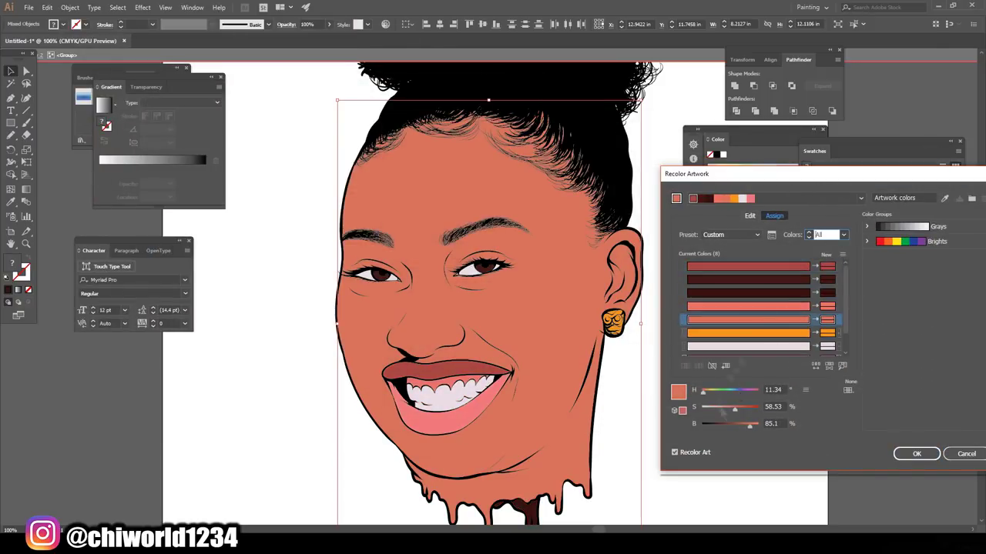
{"action": "left_click_drag", "start_coordinate": [734, 410], "coordinate": [738, 412]}
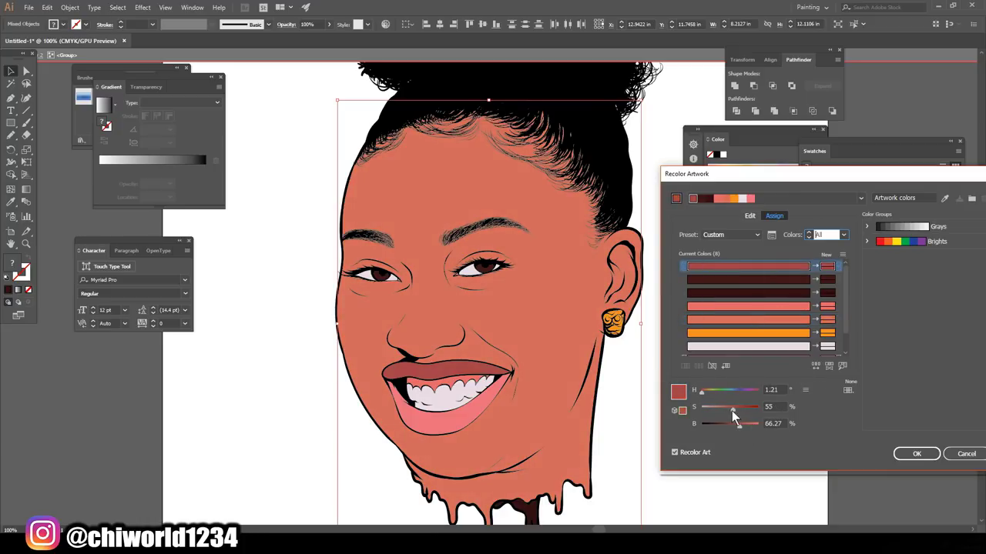
{"action": "left_click", "coordinate": [916, 453]}
{"action": "double_click", "coordinate": [752, 381]}
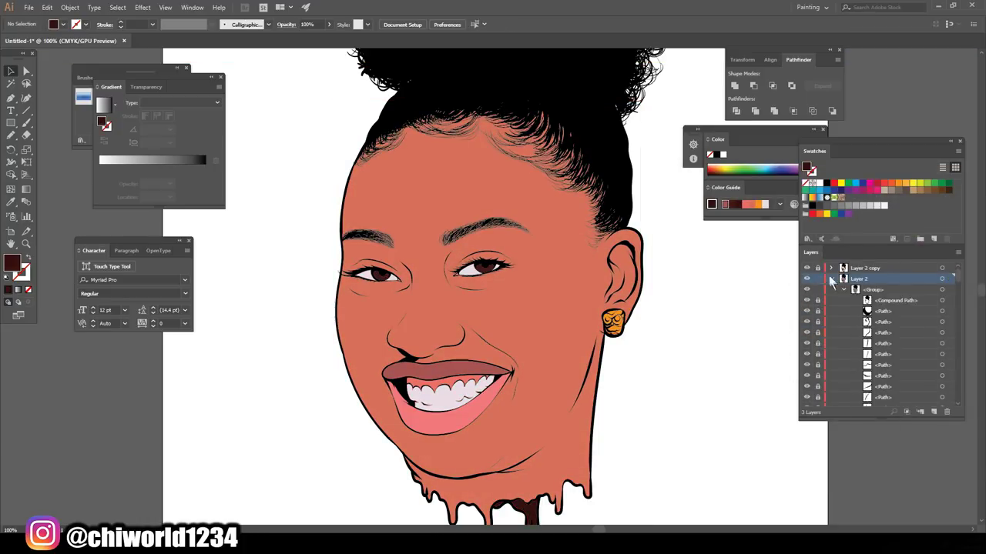
Step: Sample the orange skin, darken it to a deeper brown, and paint shading along the forehead edge
{"action": "key", "text": "ctrl+0"}
{"action": "scroll", "coordinate": [693, 400], "scroll_direction": "up", "scroll_amount": 5}
{"action": "scroll", "coordinate": [694, 400], "scroll_direction": "up", "scroll_amount": 3}
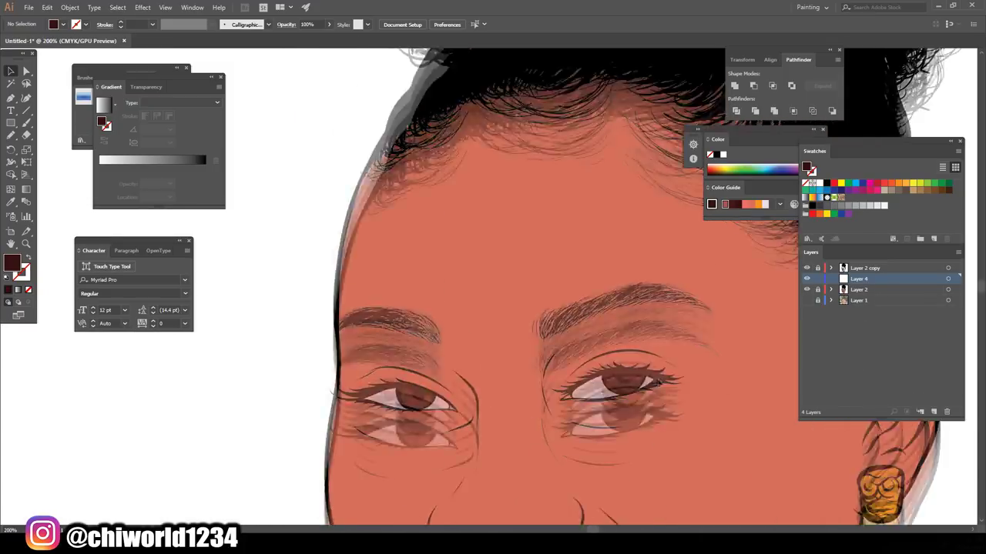
{"action": "key", "text": "i"}
{"action": "left_click", "coordinate": [539, 231]}
{"action": "double_click", "coordinate": [710, 154]}
{"action": "left_click", "coordinate": [703, 395]}
{"action": "left_click_drag", "start_coordinate": [703, 396], "coordinate": [697, 377]}
{"action": "left_click_drag", "start_coordinate": [775, 443], "coordinate": [775, 439]}
{"action": "key", "text": "Return"}
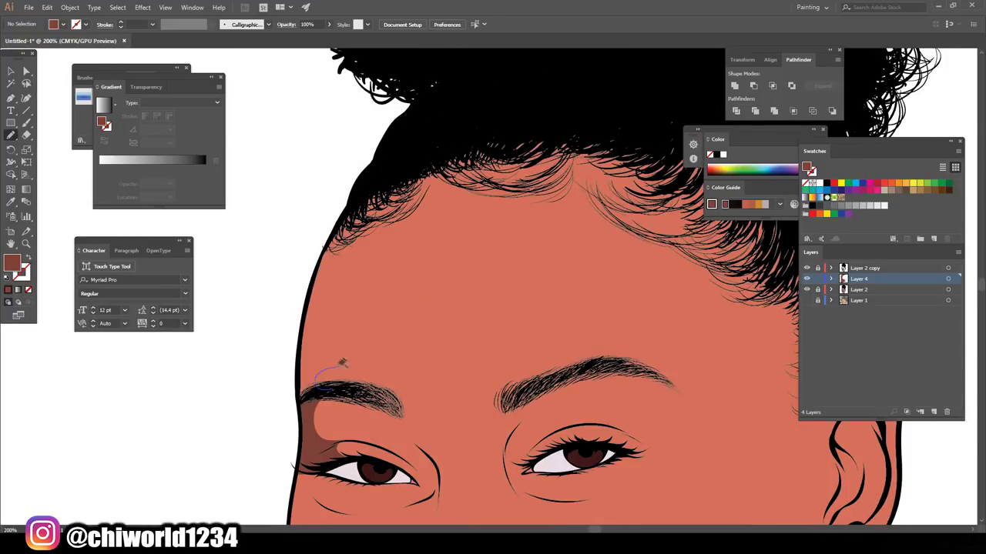
{"action": "left_click_drag", "start_coordinate": [343, 362], "coordinate": [538, 123]}
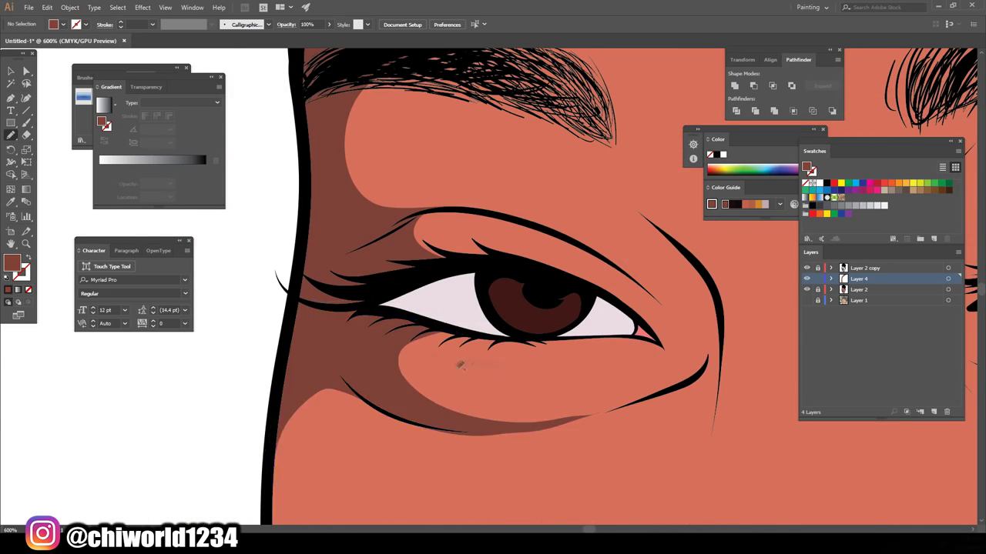
Step: Paint dark brown shadows beside the nose, at the mouth corner and on the chin
{"action": "scroll", "coordinate": [620, 399], "scroll_direction": "up", "scroll_amount": 3}
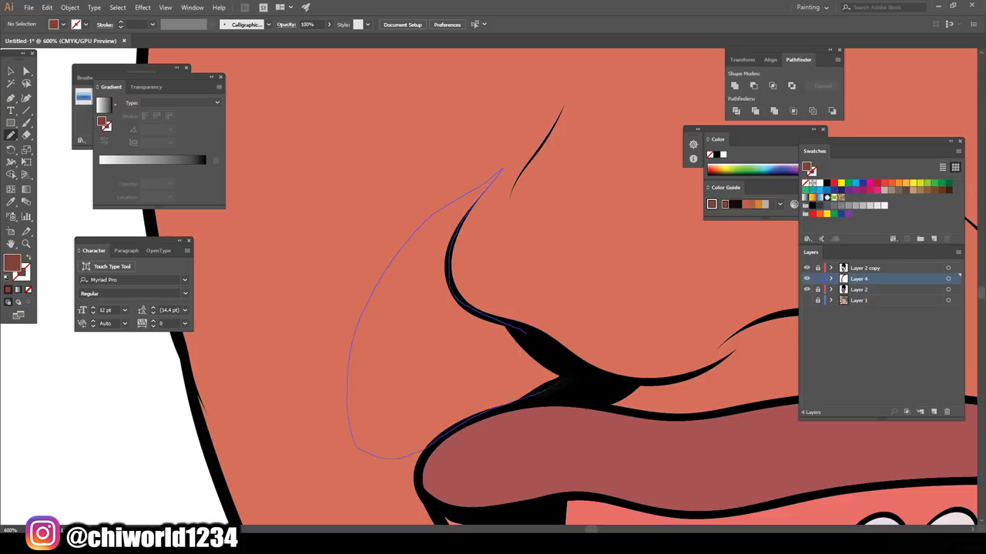
{"action": "scroll", "coordinate": [470, 445], "scroll_direction": "down", "scroll_amount": 3}
{"action": "scroll", "coordinate": [506, 418], "scroll_direction": "up", "scroll_amount": 2}
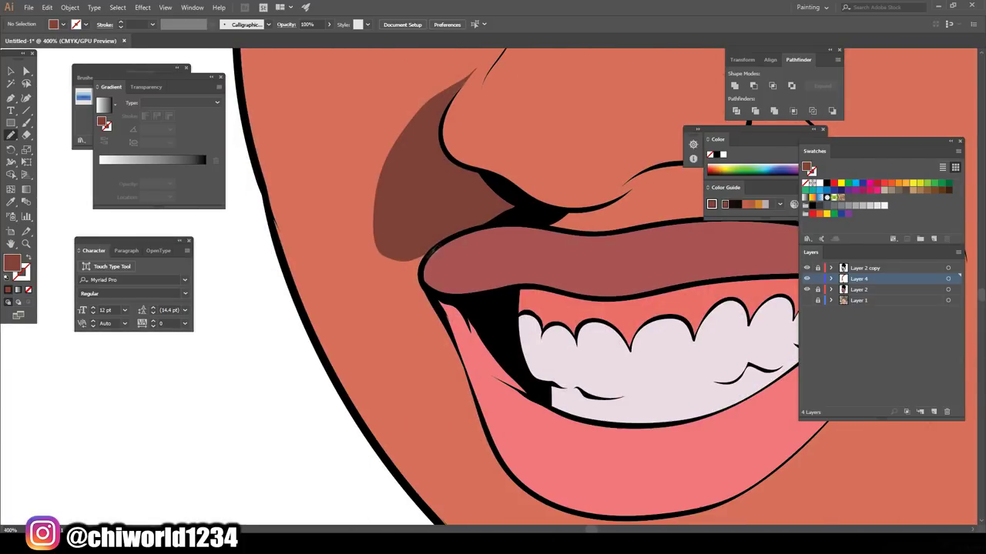
{"action": "left_click_drag", "start_coordinate": [370, 273], "coordinate": [370, 275]}
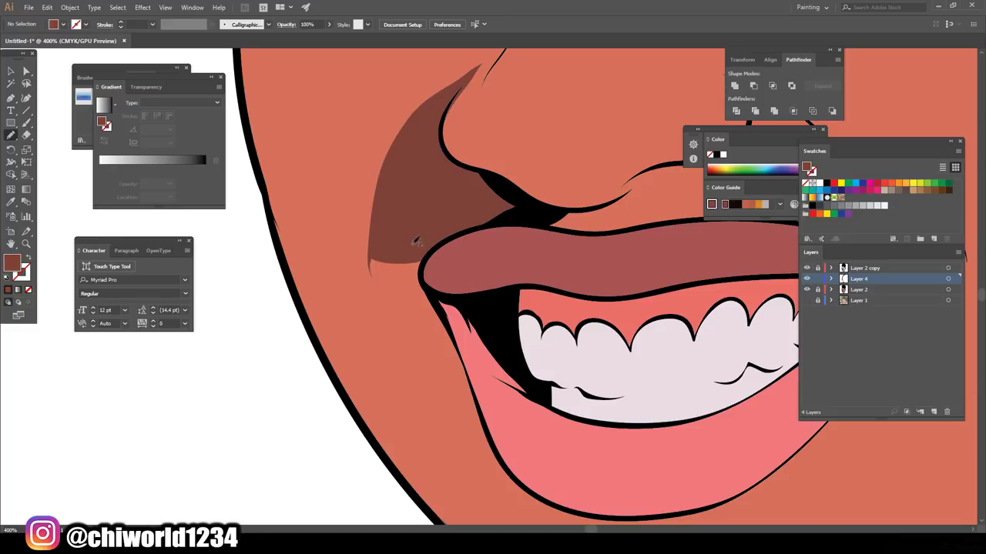
{"action": "left_click_drag", "start_coordinate": [404, 303], "coordinate": [405, 305]}
{"action": "scroll", "coordinate": [386, 292], "scroll_direction": "down", "scroll_amount": 3}
{"action": "scroll", "coordinate": [355, 262], "scroll_direction": "up", "scroll_amount": 2}
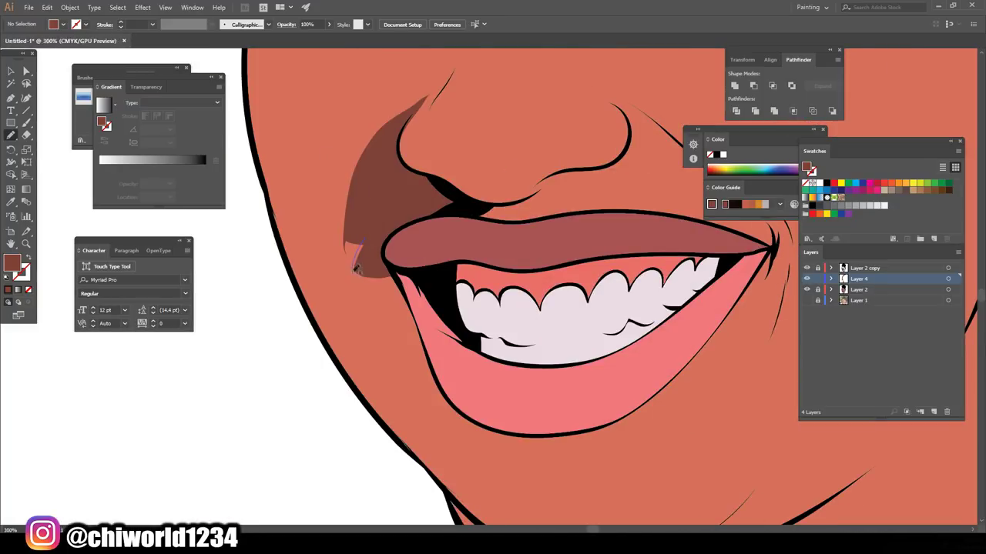
{"action": "scroll", "coordinate": [308, 471], "scroll_direction": "down", "scroll_amount": 3}
{"action": "scroll", "coordinate": [502, 342], "scroll_direction": "up", "scroll_amount": 2}
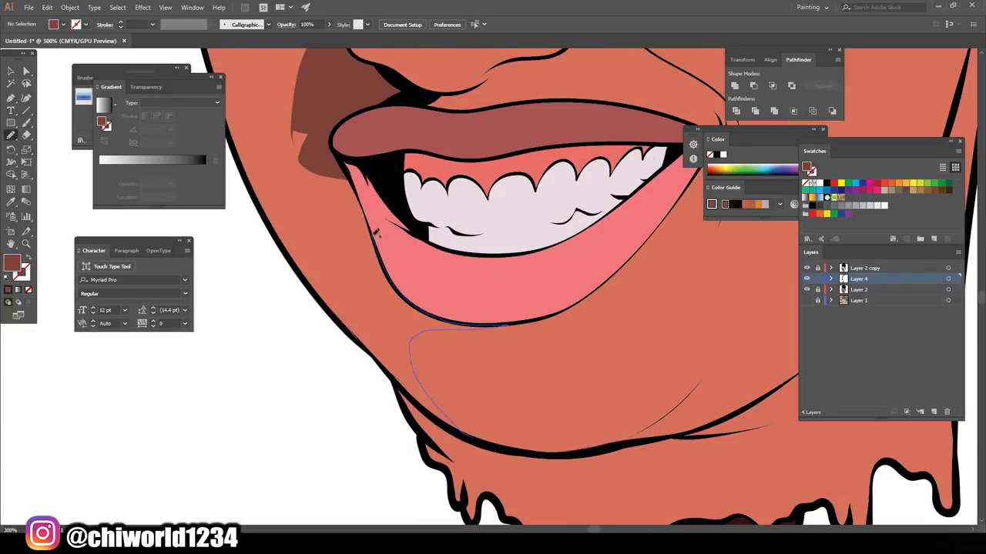
{"action": "left_click_drag", "start_coordinate": [408, 387], "coordinate": [408, 388]}
{"action": "scroll", "coordinate": [408, 388], "scroll_direction": "down", "scroll_amount": 3}
{"action": "scroll", "coordinate": [426, 460], "scroll_direction": "up", "scroll_amount": 2}
Step: Shade the jaw, left cheek, eye socket and the area under the eye in dark brown
{"action": "left_click_drag", "start_coordinate": [459, 474], "coordinate": [461, 476]}
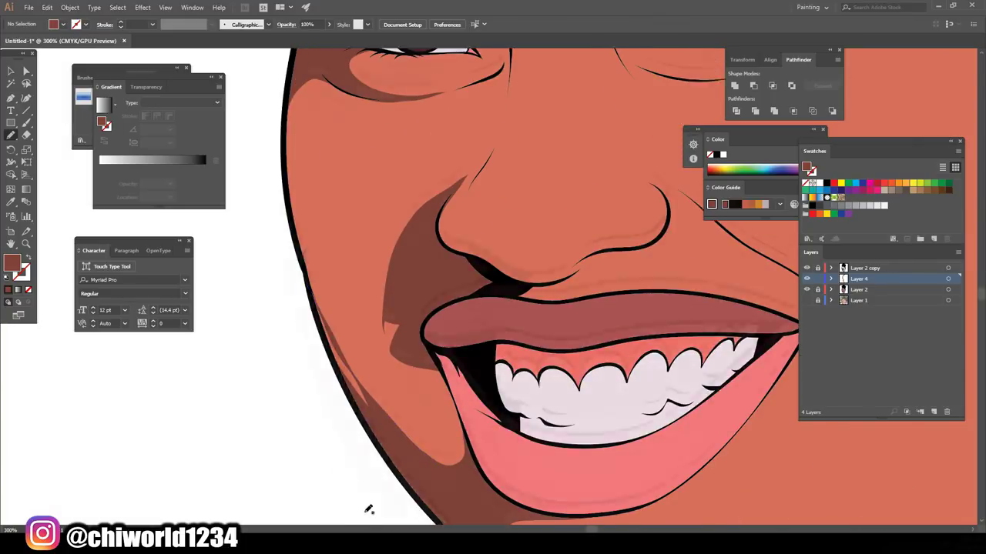
{"action": "scroll", "coordinate": [370, 510], "scroll_direction": "up", "scroll_amount": 2}
{"action": "left_click_drag", "start_coordinate": [322, 358], "coordinate": [322, 358]}
{"action": "scroll", "coordinate": [322, 358], "scroll_direction": "down", "scroll_amount": 3}
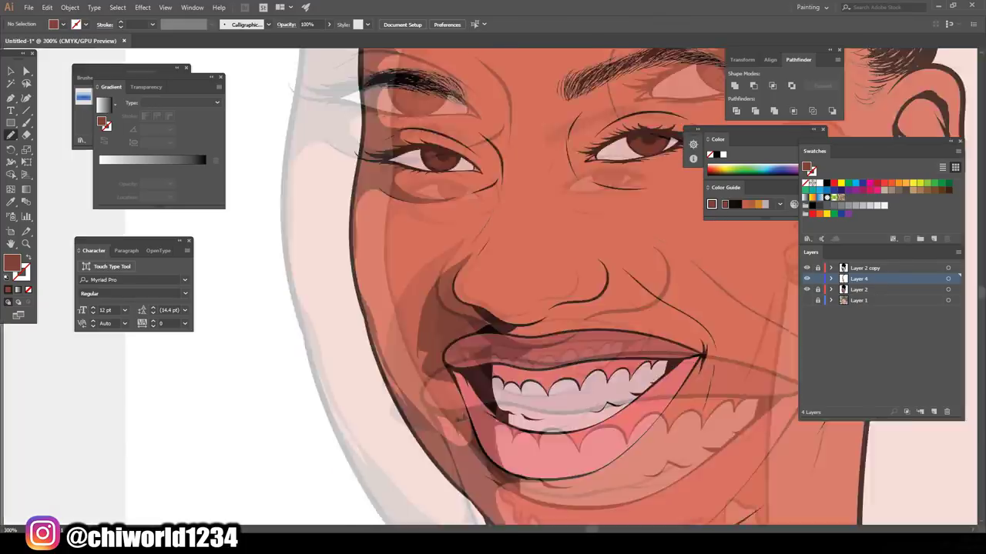
{"action": "scroll", "coordinate": [311, 381], "scroll_direction": "up", "scroll_amount": 2}
{"action": "left_click_drag", "start_coordinate": [322, 192], "coordinate": [322, 194]}
{"action": "scroll", "coordinate": [322, 193], "scroll_direction": "down", "scroll_amount": 3}
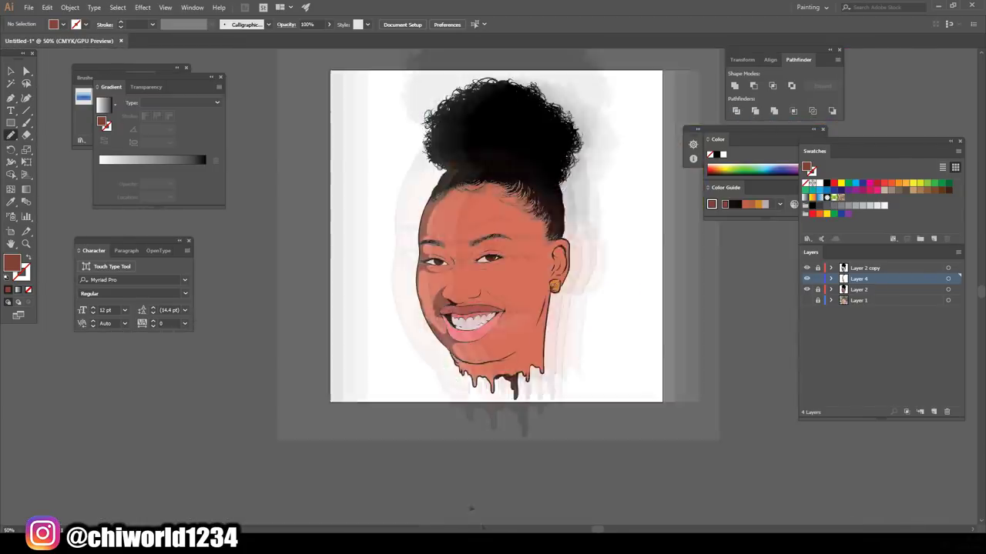
{"action": "scroll", "coordinate": [493, 499], "scroll_direction": "up", "scroll_amount": 3}
{"action": "left_click_drag", "start_coordinate": [326, 306], "coordinate": [357, 378]}
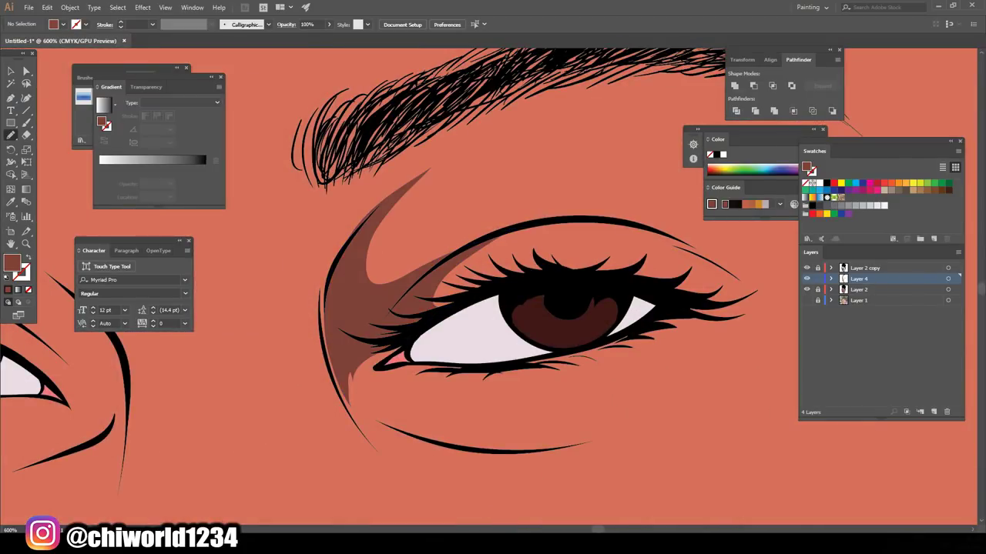
{"action": "left_click_drag", "start_coordinate": [512, 450], "coordinate": [462, 443]}
{"action": "scroll", "coordinate": [462, 443], "scroll_direction": "down", "scroll_amount": 3}
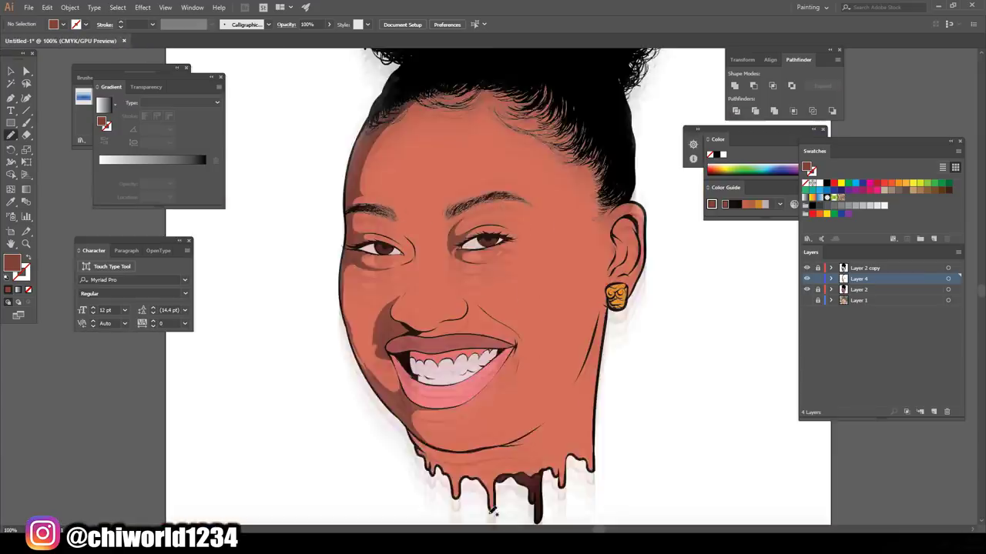
Step: Add dark shading on the chin, under the nose and along the nose and cheek contour
{"action": "scroll", "coordinate": [487, 515], "scroll_direction": "up", "scroll_amount": 3}
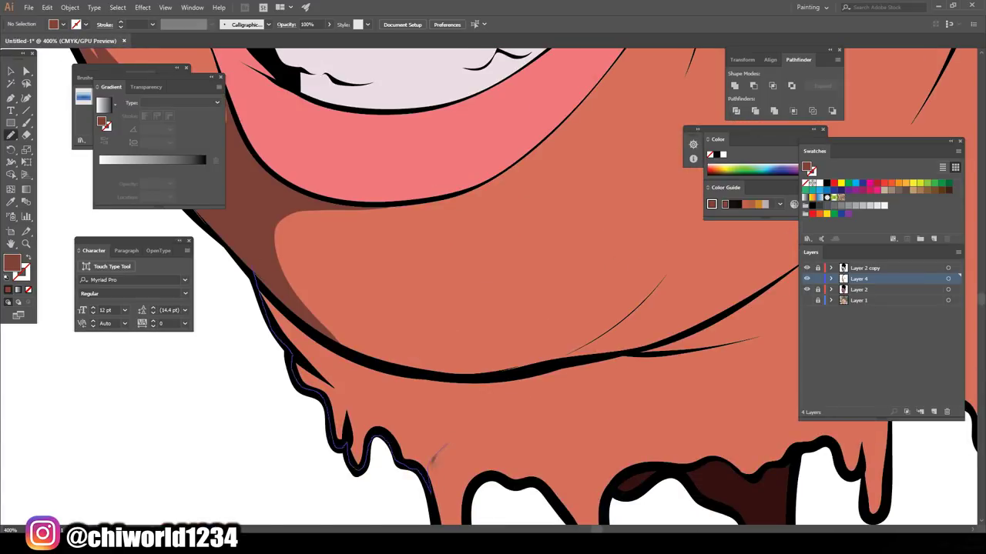
{"action": "left_click_drag", "start_coordinate": [654, 348], "coordinate": [655, 349]}
{"action": "scroll", "coordinate": [412, 335], "scroll_direction": "down", "scroll_amount": 3}
{"action": "scroll", "coordinate": [412, 335], "scroll_direction": "up", "scroll_amount": 3}
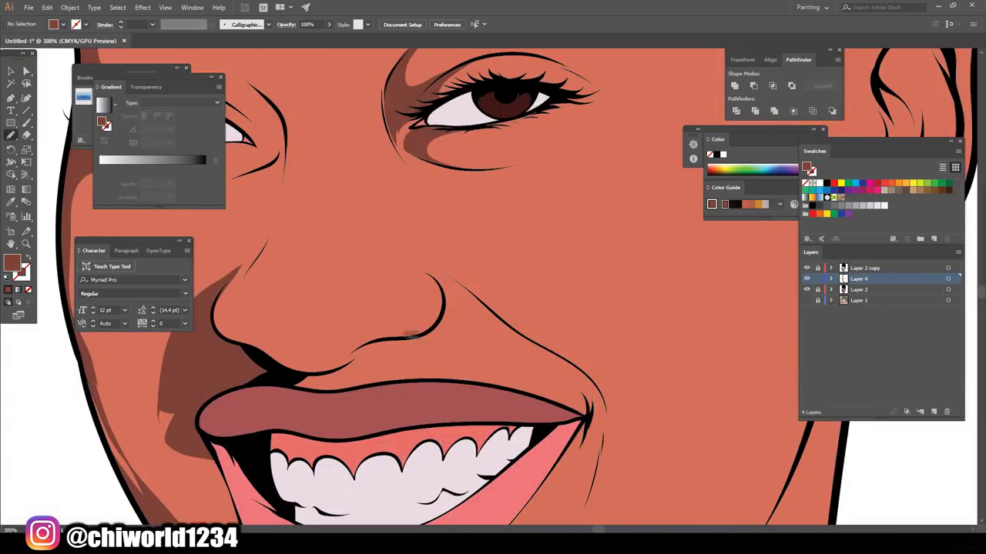
{"action": "left_click_drag", "start_coordinate": [350, 354], "coordinate": [299, 376]}
{"action": "scroll", "coordinate": [501, 447], "scroll_direction": "up", "scroll_amount": 1}
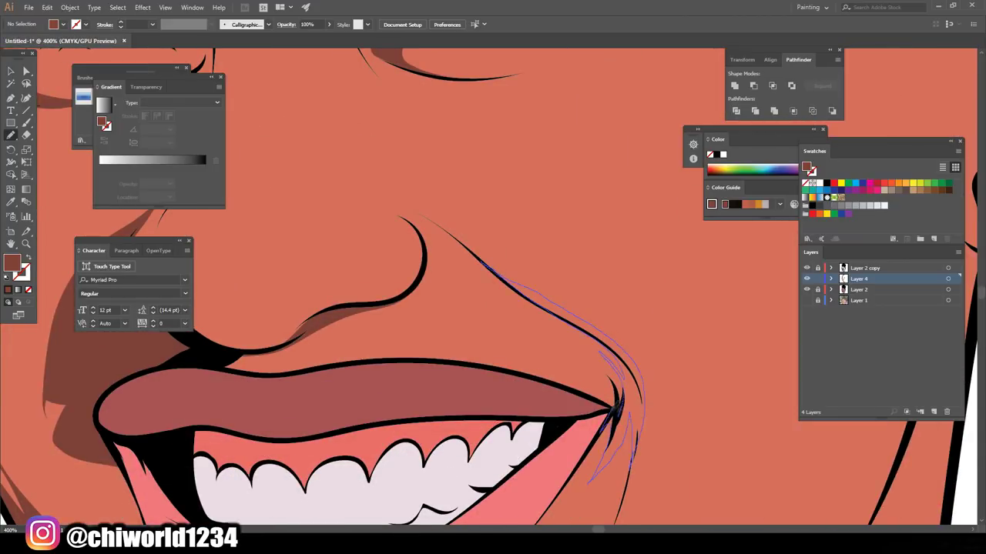
{"action": "left_click_drag", "start_coordinate": [589, 481], "coordinate": [589, 481]}
{"action": "scroll", "coordinate": [619, 440], "scroll_direction": "down", "scroll_amount": 3}
{"action": "scroll", "coordinate": [618, 441], "scroll_direction": "up", "scroll_amount": 3}
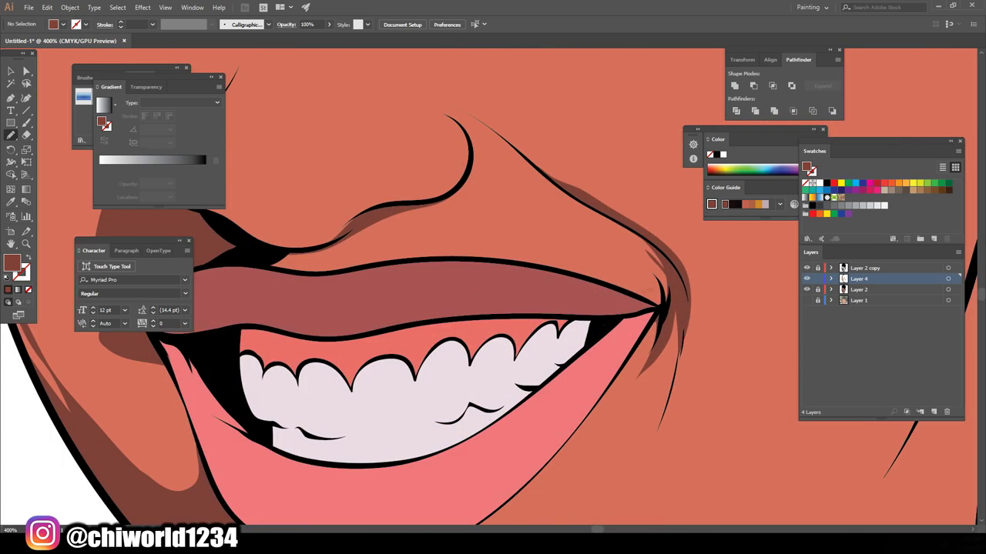
{"action": "scroll", "coordinate": [625, 401], "scroll_direction": "down", "scroll_amount": 3}
{"action": "scroll", "coordinate": [622, 400], "scroll_direction": "up", "scroll_amount": 3}
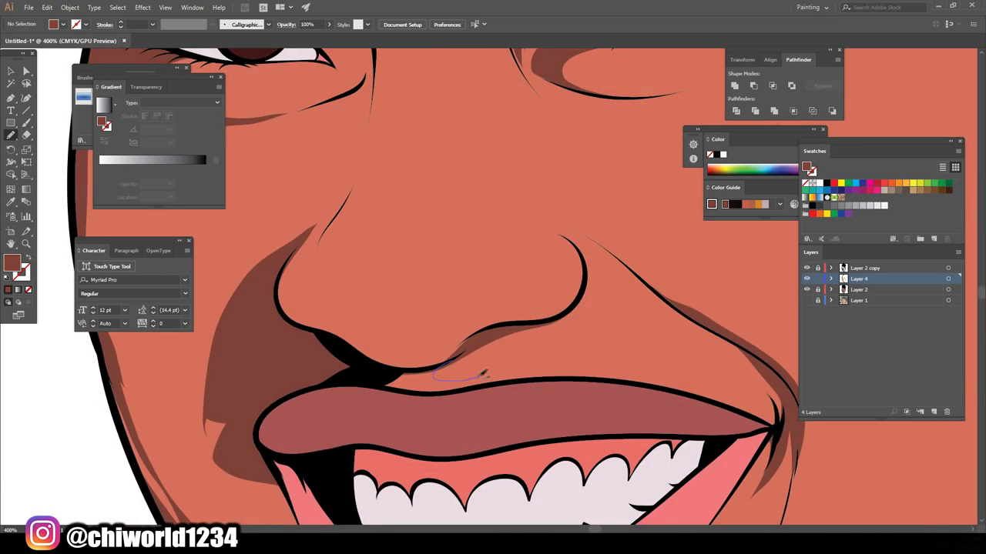
{"action": "scroll", "coordinate": [522, 369], "scroll_direction": "down", "scroll_amount": 3}
{"action": "scroll", "coordinate": [561, 347], "scroll_direction": "up", "scroll_amount": 3}
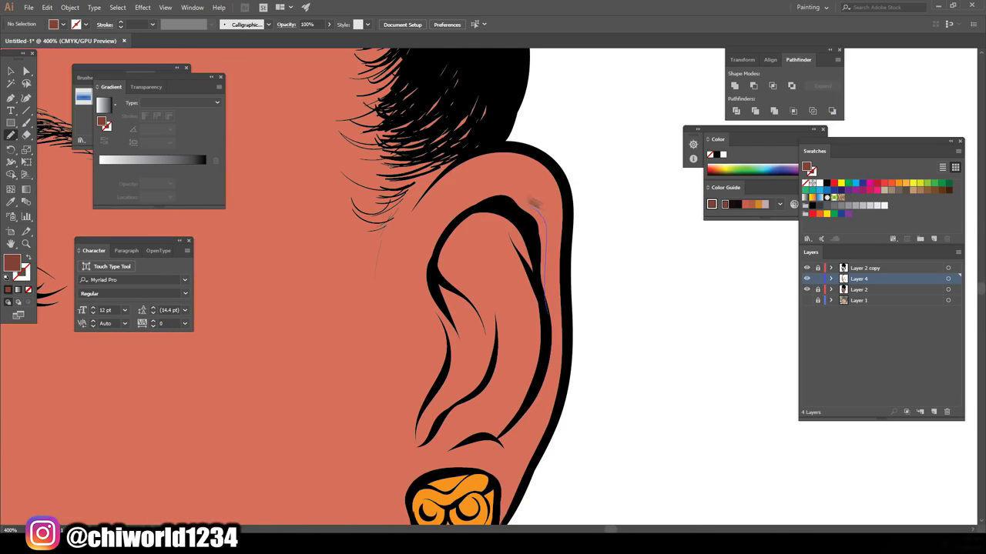
Step: Shade the upper, inner and lower ear, then the jaw below the earring
{"action": "left_click_drag", "start_coordinate": [545, 307], "coordinate": [545, 309]}
{"action": "left_click_drag", "start_coordinate": [462, 231], "coordinate": [487, 331]}
{"action": "mouse_move", "coordinate": [500, 378]}
{"action": "left_mouse_down"}
{"action": "mouse_move", "coordinate": [466, 370]}
{"action": "mouse_move", "coordinate": [440, 396]}
{"action": "left_mouse_up"}
{"action": "scroll", "coordinate": [545, 356], "scroll_direction": "down", "scroll_amount": 3}
{"action": "key", "text": "ctrl+0"}
{"action": "scroll", "coordinate": [475, 195], "scroll_direction": "up", "scroll_amount": 5}
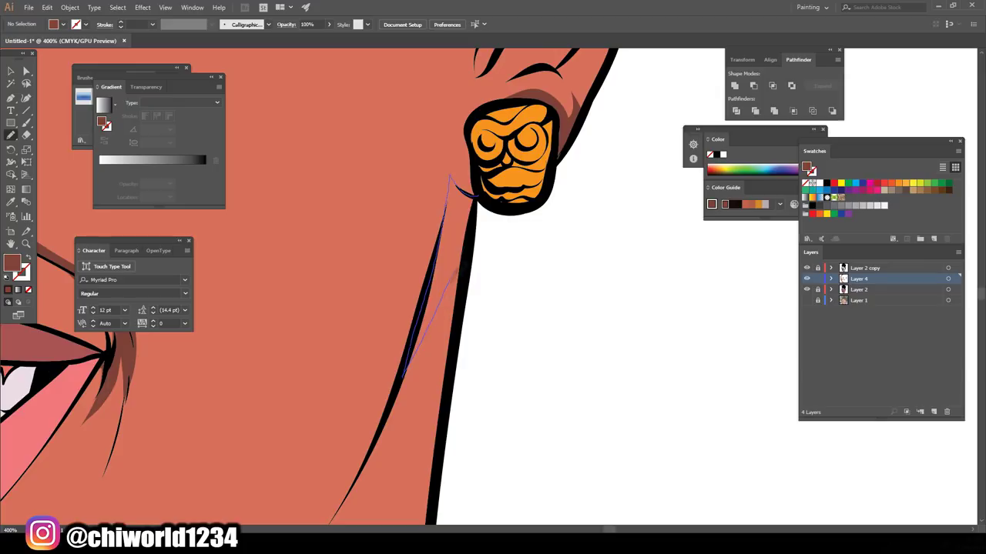
{"action": "left_click_drag", "start_coordinate": [451, 179], "coordinate": [405, 376]}
{"action": "scroll", "coordinate": [521, 269], "scroll_direction": "down", "scroll_amount": 3}
{"action": "key", "text": "ctrl+0"}
{"action": "scroll", "coordinate": [462, 223], "scroll_direction": "up", "scroll_amount": 5}
{"action": "scroll", "coordinate": [462, 223], "scroll_direction": "up", "scroll_amount": 3}
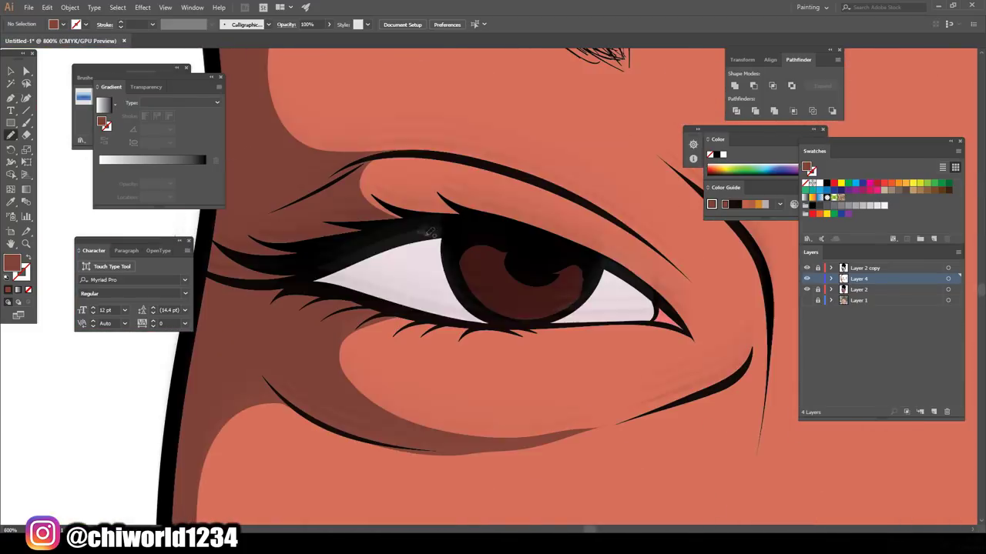
{"action": "double_click", "coordinate": [11, 264]}
Step: Set a light mauve fill and shade the eye white along the lower lid and iris
{"action": "left_click", "coordinate": [871, 315]}
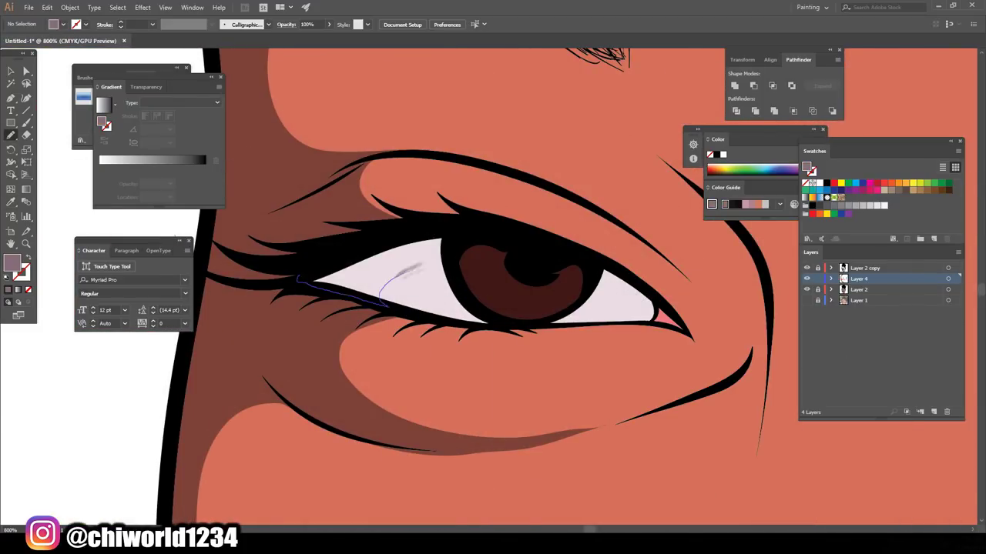
{"action": "left_click_drag", "start_coordinate": [408, 269], "coordinate": [443, 256]}
{"action": "left_click_drag", "start_coordinate": [599, 264], "coordinate": [600, 283]}
{"action": "scroll", "coordinate": [643, 305], "scroll_direction": "down", "scroll_amount": 5}
{"action": "scroll", "coordinate": [643, 305], "scroll_direction": "up", "scroll_amount": 5}
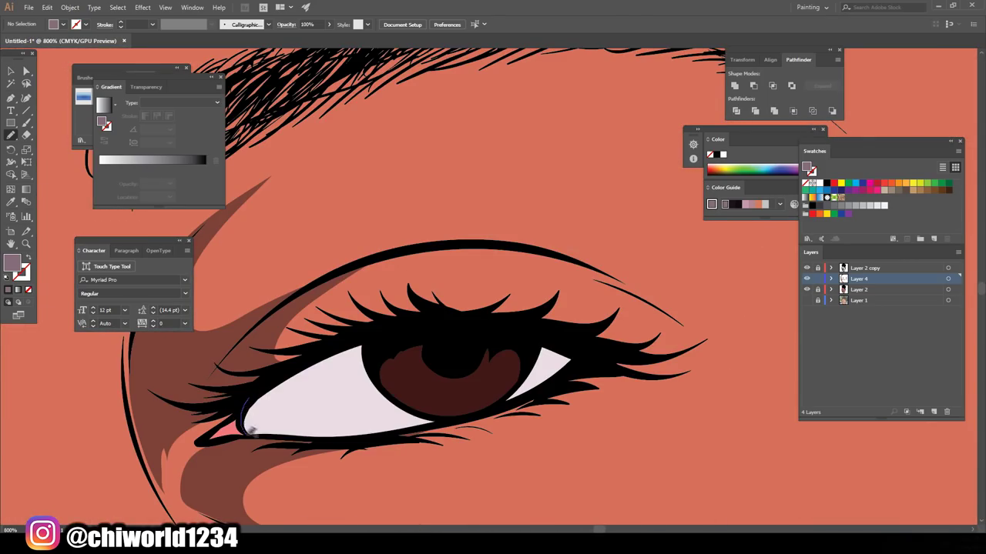
{"action": "scroll", "coordinate": [493, 308], "scroll_direction": "down", "scroll_amount": 5}
{"action": "scroll", "coordinate": [423, 506], "scroll_direction": "up", "scroll_amount": 5}
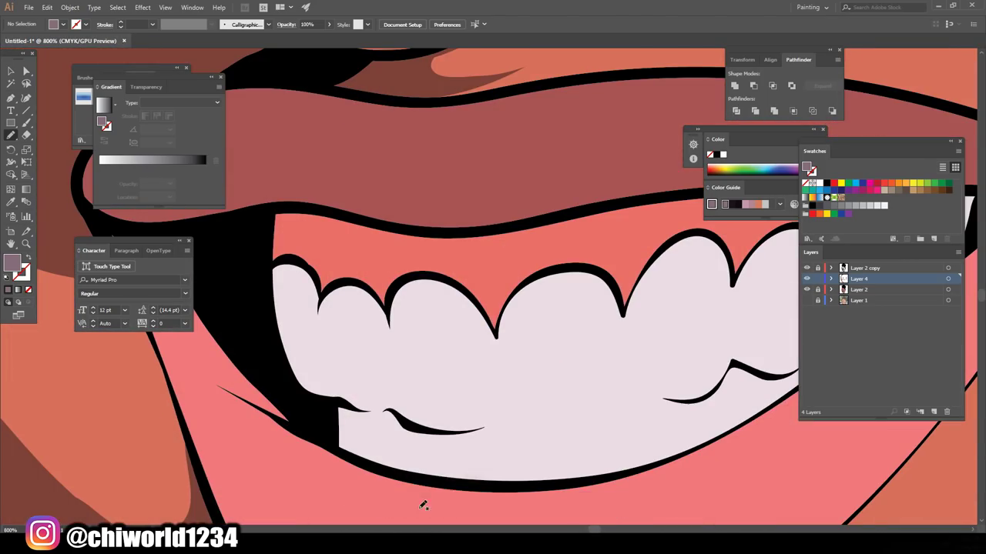
Step: Shade the lower teeth and upper right teeth with the mauve-grey tone
{"action": "left_click_drag", "start_coordinate": [460, 481], "coordinate": [342, 456]}
{"action": "scroll", "coordinate": [516, 432], "scroll_direction": "down", "scroll_amount": 5}
{"action": "scroll", "coordinate": [516, 432], "scroll_direction": "up", "scroll_amount": 5}
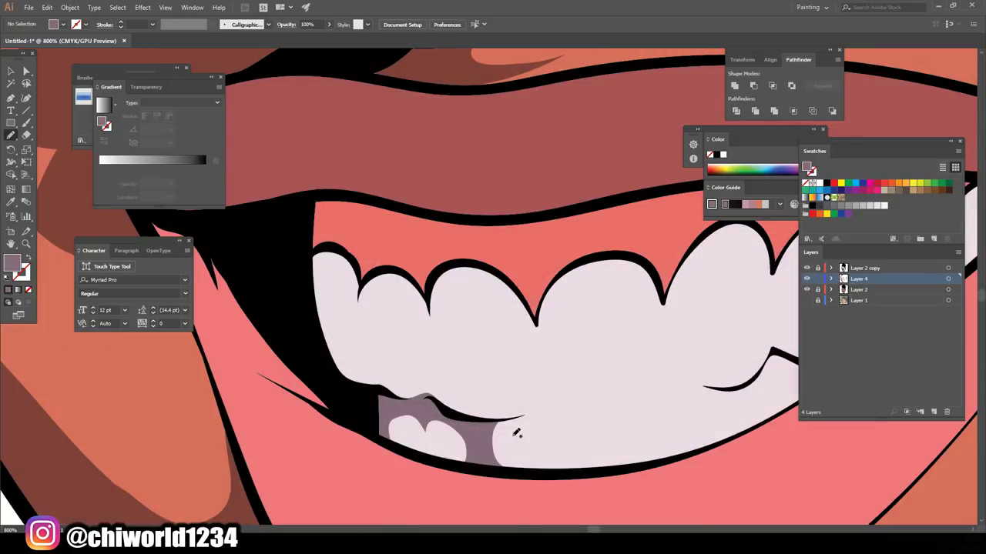
{"action": "left_click_drag", "start_coordinate": [462, 414], "coordinate": [462, 414]}
{"action": "scroll", "coordinate": [526, 436], "scroll_direction": "down", "scroll_amount": 2}
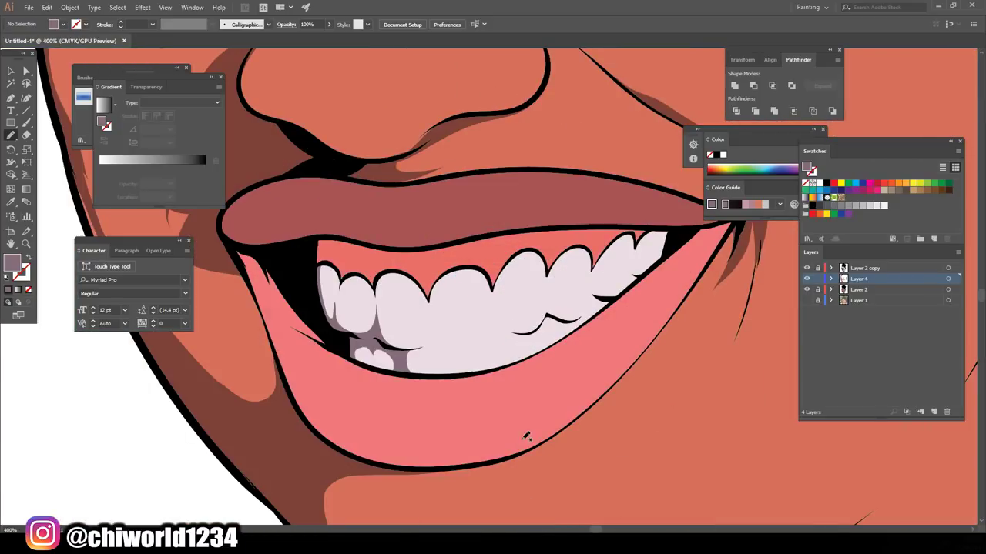
{"action": "scroll", "coordinate": [492, 308], "scroll_direction": "up", "scroll_amount": 2}
{"action": "left_click_drag", "start_coordinate": [594, 343], "coordinate": [627, 325]}
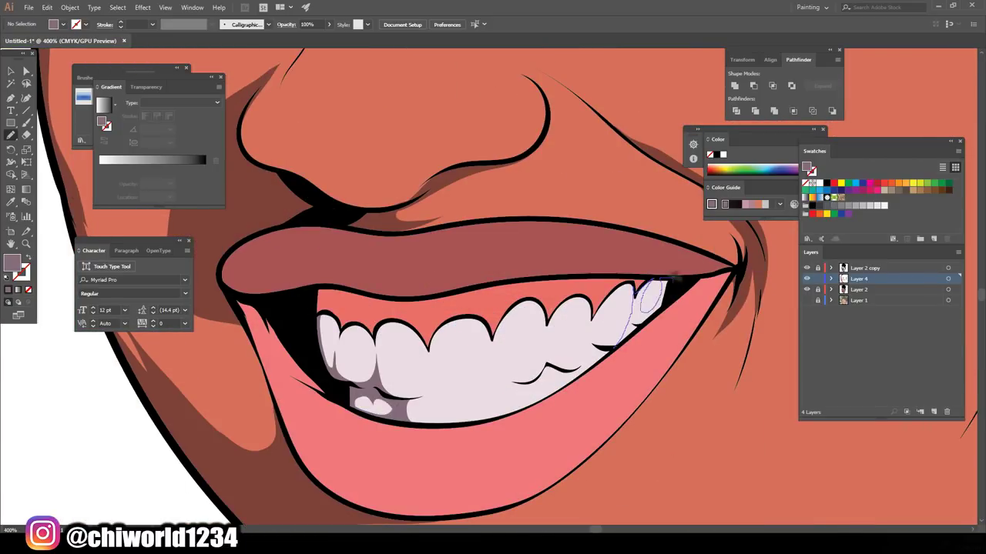
{"action": "left_click_drag", "start_coordinate": [664, 282], "coordinate": [664, 282]}
{"action": "scroll", "coordinate": [694, 369], "scroll_direction": "down", "scroll_amount": 4}
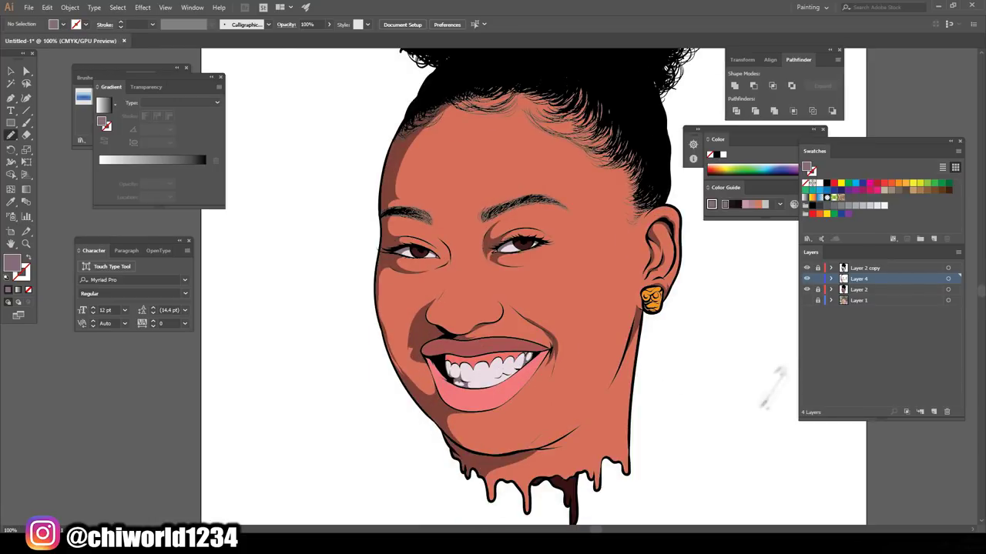
{"action": "scroll", "coordinate": [774, 385], "scroll_direction": "down", "scroll_amount": 2}
Step: Darken the brown shadow colour through Recolor Artwork and add a new layer for shading
{"action": "key", "text": "v"}
{"action": "left_click", "coordinate": [632, 323]}
{"action": "scroll", "coordinate": [493, 278], "scroll_direction": "up", "scroll_amount": 3}
{"action": "left_click", "coordinate": [47, 7]}
{"action": "left_click", "coordinate": [246, 189]}
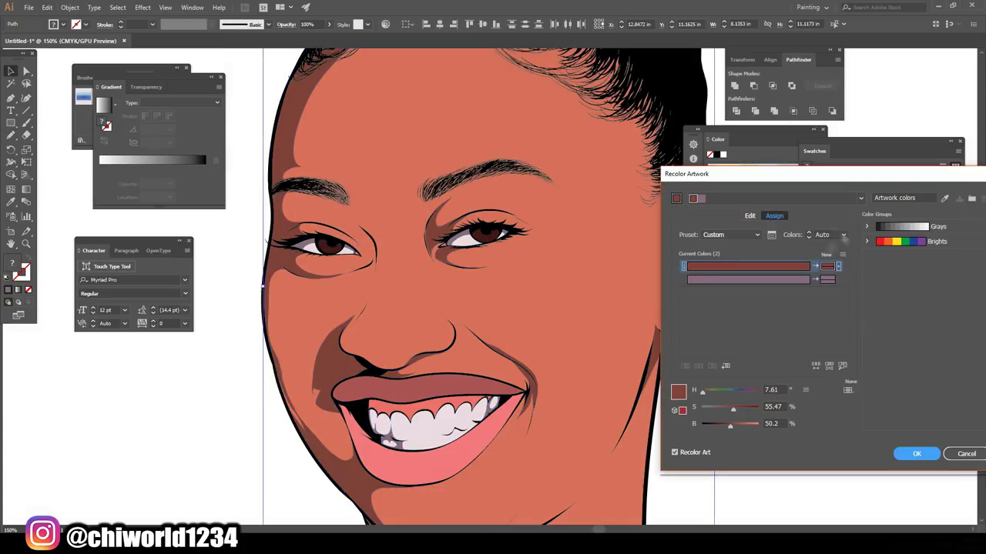
{"action": "left_click_drag", "start_coordinate": [730, 424], "coordinate": [724, 431]}
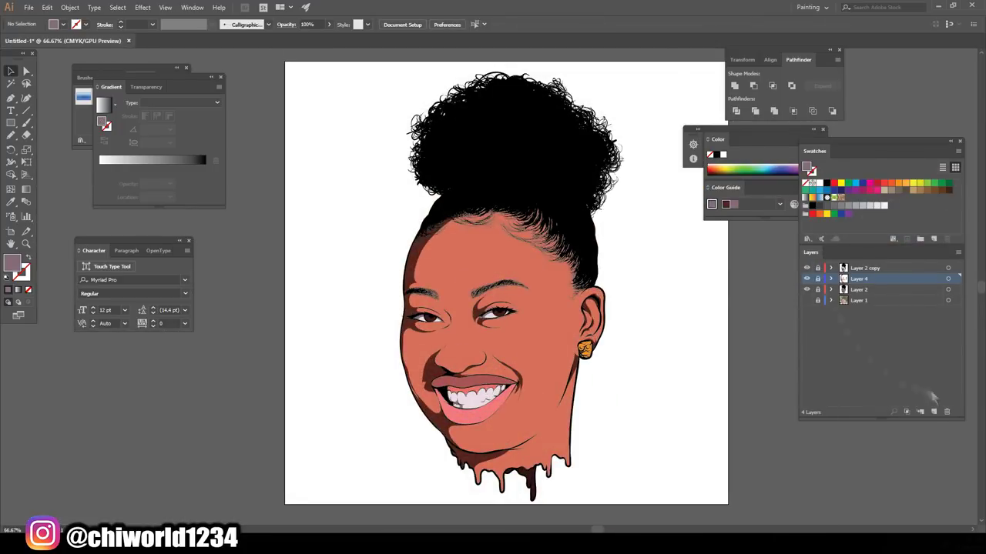
{"action": "key", "text": "ctrl+plus"}
{"action": "key", "text": "ctrl+plus"}
{"action": "scroll", "coordinate": [493, 277], "scroll_direction": "down", "scroll_amount": 3}
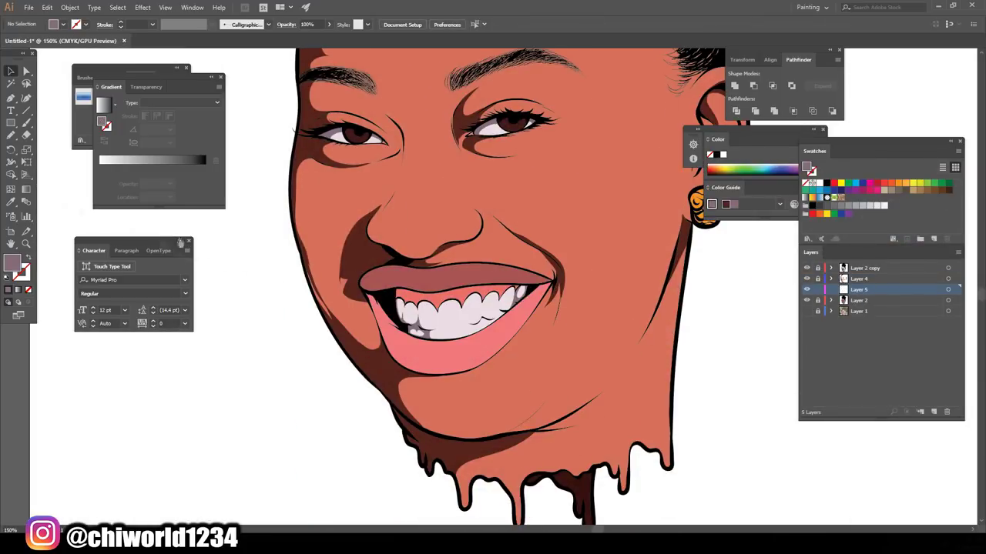
{"action": "key", "text": "i"}
{"action": "left_click", "coordinate": [401, 308]}
{"action": "double_click", "coordinate": [11, 263]}
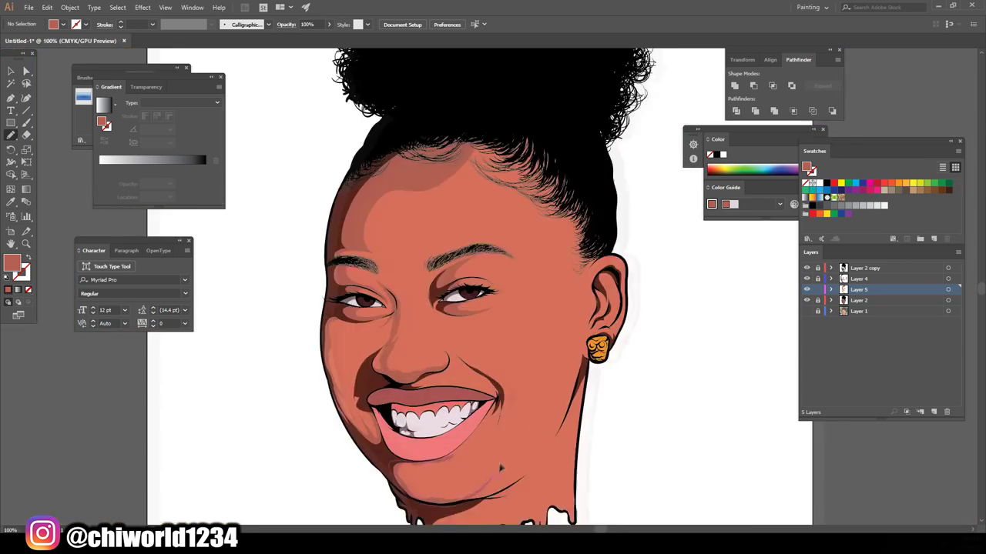
Step: Select all the face shading and adjust the mid skin tone's saturation in Recolor Artwork
{"action": "key", "text": "ctrl+equal"}
{"action": "key", "text": "ctrl+equal"}
{"action": "key", "text": "ctrl+equal"}
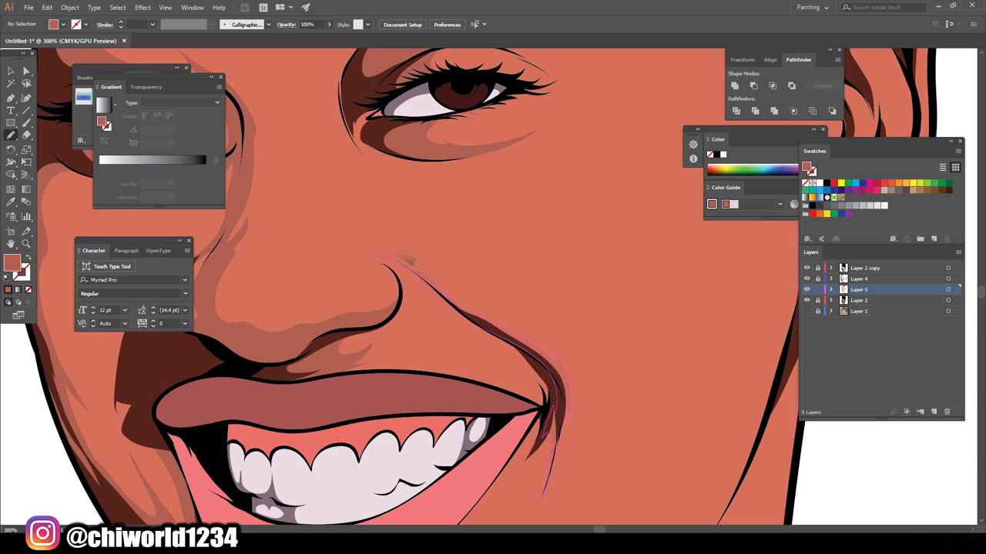
{"action": "scroll", "coordinate": [416, 265], "scroll_direction": "down", "scroll_amount": 3}
{"action": "scroll", "coordinate": [482, 406], "scroll_direction": "up", "scroll_amount": 3}
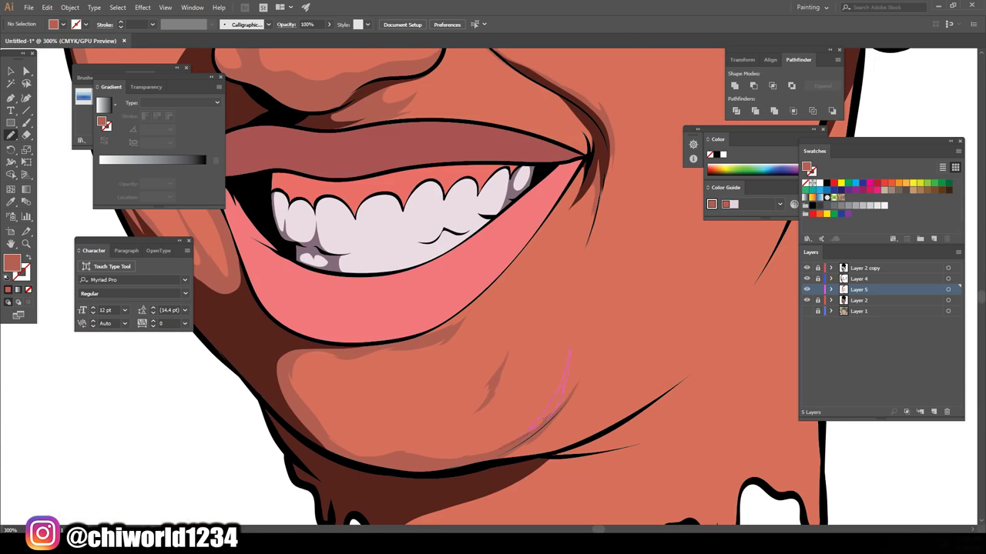
{"action": "scroll", "coordinate": [594, 347], "scroll_direction": "down", "scroll_amount": 3}
{"action": "scroll", "coordinate": [441, 255], "scroll_direction": "up", "scroll_amount": 3}
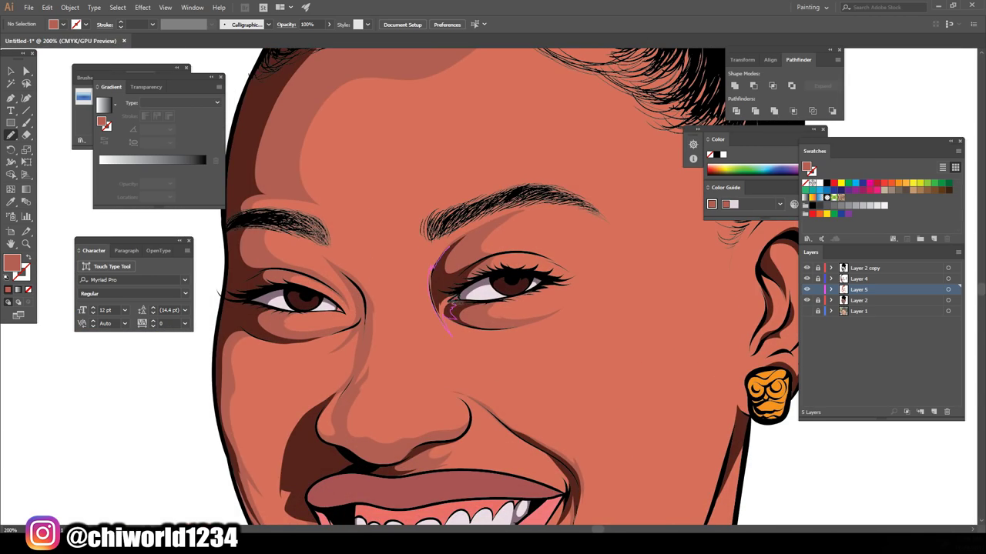
{"action": "scroll", "coordinate": [577, 349], "scroll_direction": "down", "scroll_amount": 3}
{"action": "key", "text": "v"}
{"action": "key", "text": "ctrl+a"}
{"action": "scroll", "coordinate": [462, 292], "scroll_direction": "up", "scroll_amount": 2}
{"action": "left_click", "coordinate": [47, 7]}
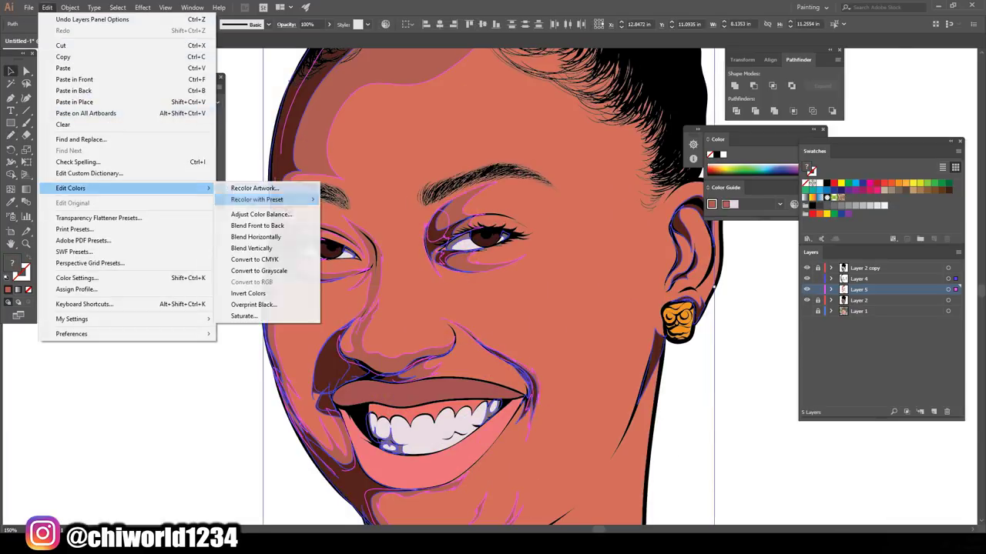
{"action": "left_click", "coordinate": [255, 188]}
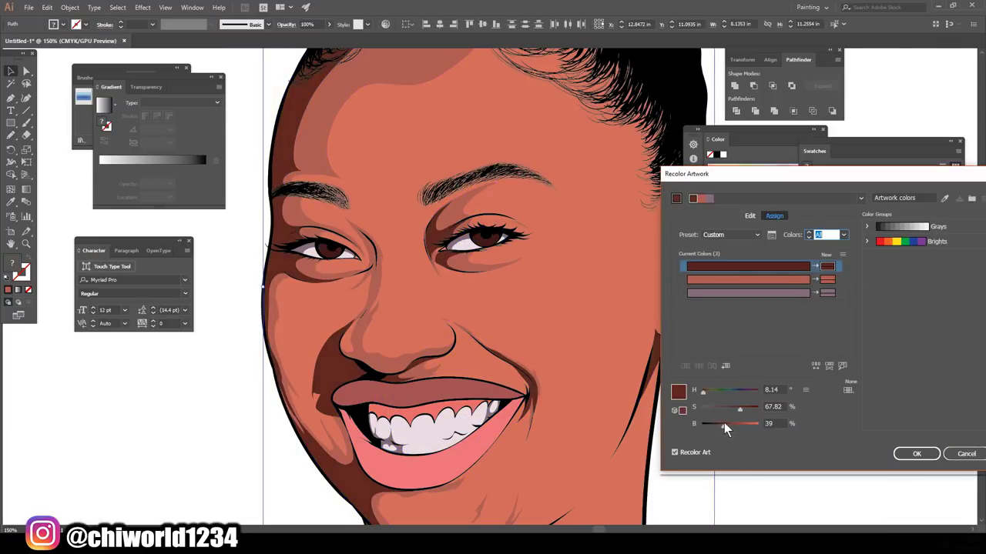
{"action": "left_click", "coordinate": [747, 279]}
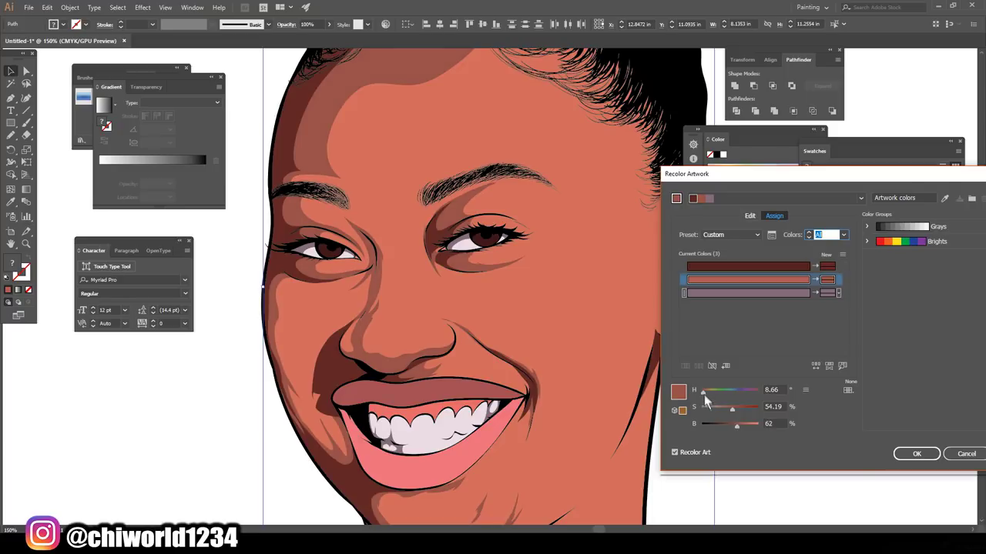
{"action": "left_click_drag", "start_coordinate": [707, 407], "coordinate": [735, 409]}
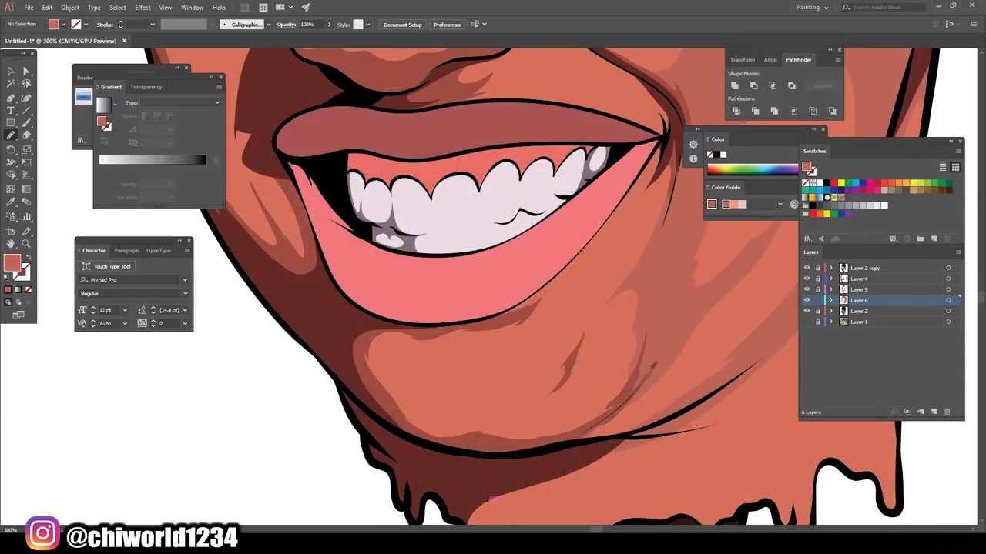
Step: Reshape the chin and cheek shadows, then recolour the skin to Saturation 61 and Hue 8
{"action": "left_click_drag", "start_coordinate": [569, 425], "coordinate": [636, 378]}
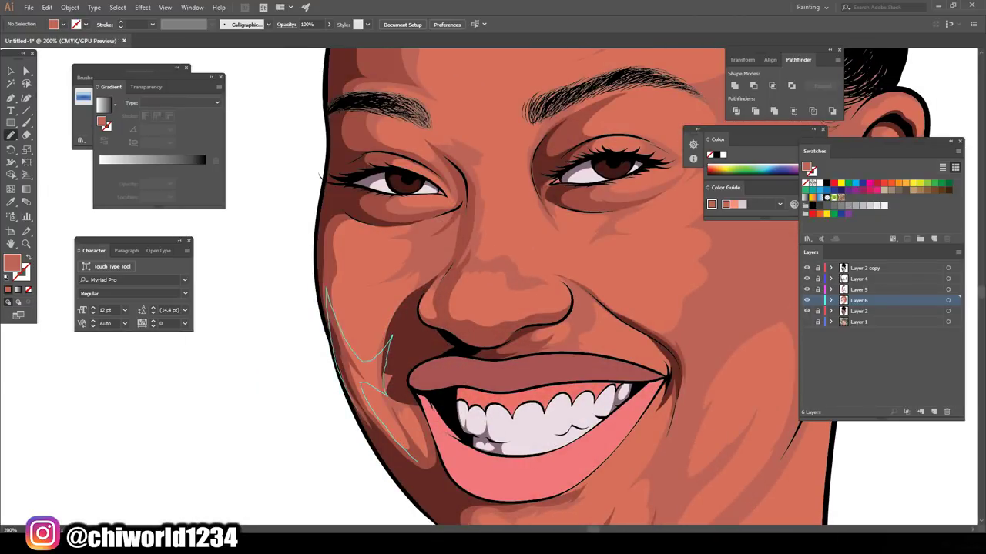
{"action": "left_click_drag", "start_coordinate": [351, 327], "coordinate": [390, 325]}
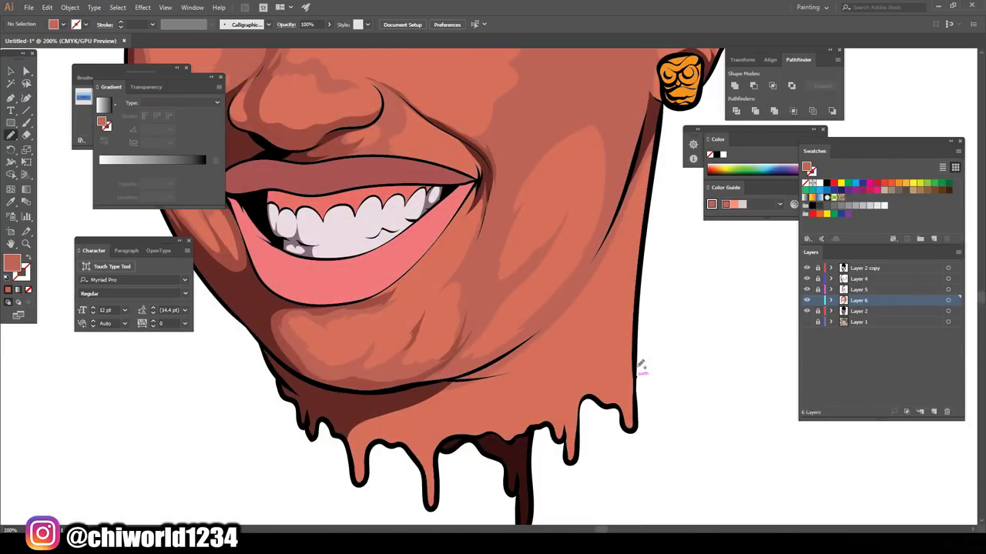
{"action": "scroll", "coordinate": [637, 467], "scroll_direction": "up", "scroll_amount": 2}
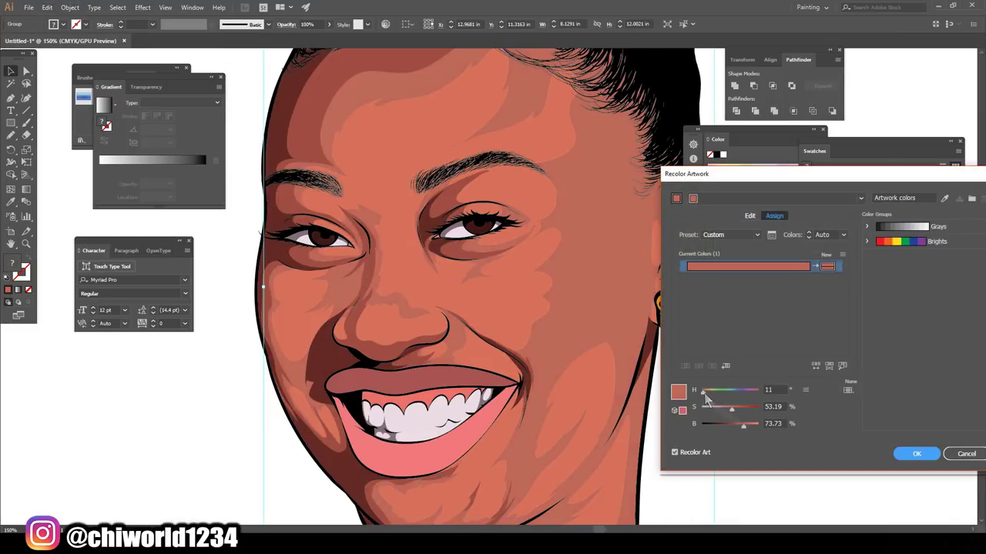
{"action": "left_click_drag", "start_coordinate": [731, 409], "coordinate": [702, 391]}
{"action": "left_click", "coordinate": [916, 454]}
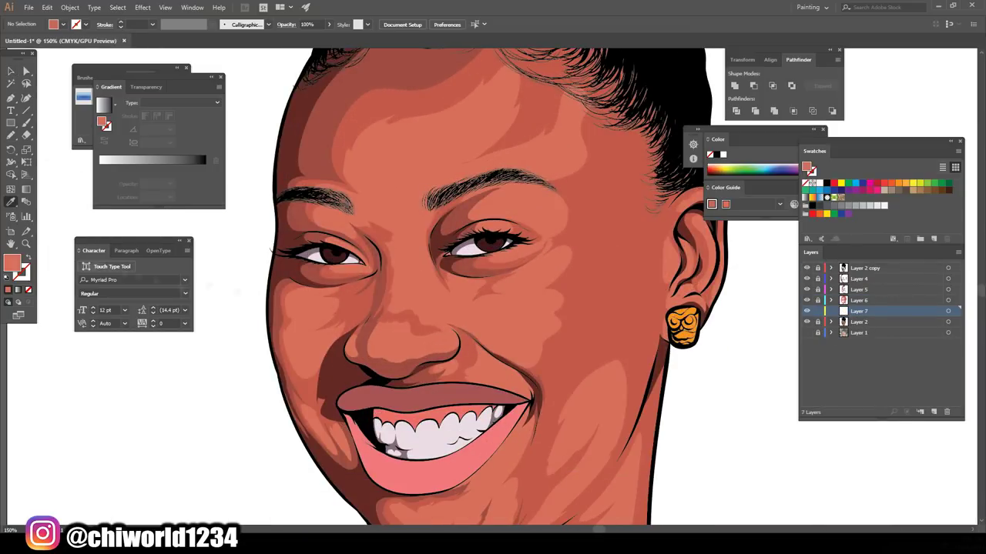
Step: Paint lighter salmon highlights on the nose tip, nose bridge, both brows, forehead and cheek
{"action": "key", "text": "Return"}
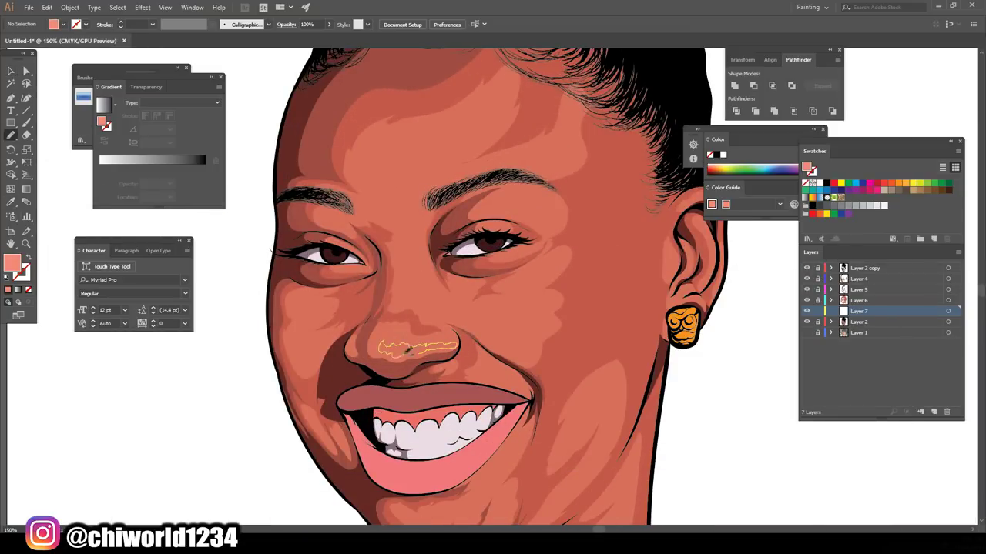
{"action": "left_click_drag", "start_coordinate": [406, 352], "coordinate": [402, 352]}
{"action": "left_click_drag", "start_coordinate": [413, 237], "coordinate": [413, 236]}
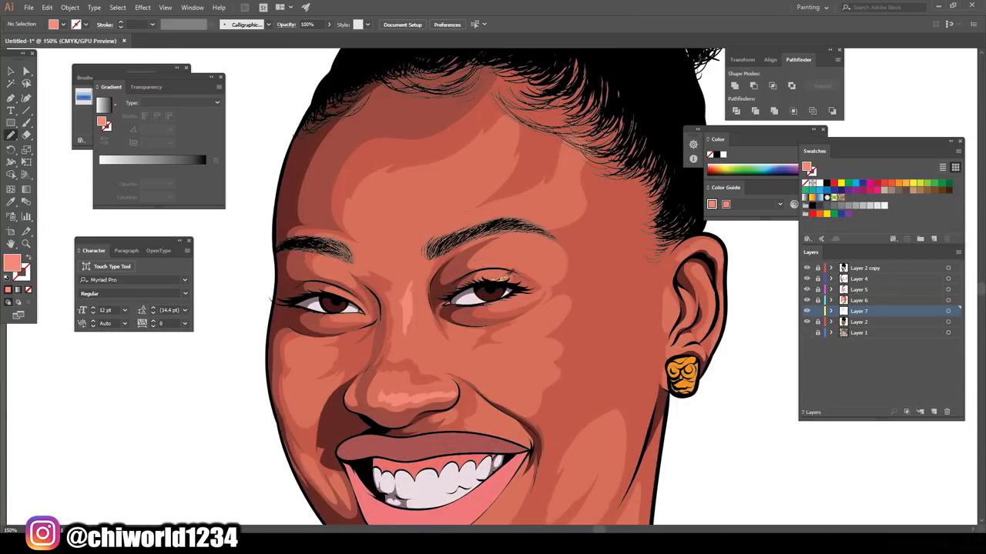
{"action": "left_click_drag", "start_coordinate": [508, 242], "coordinate": [508, 241]}
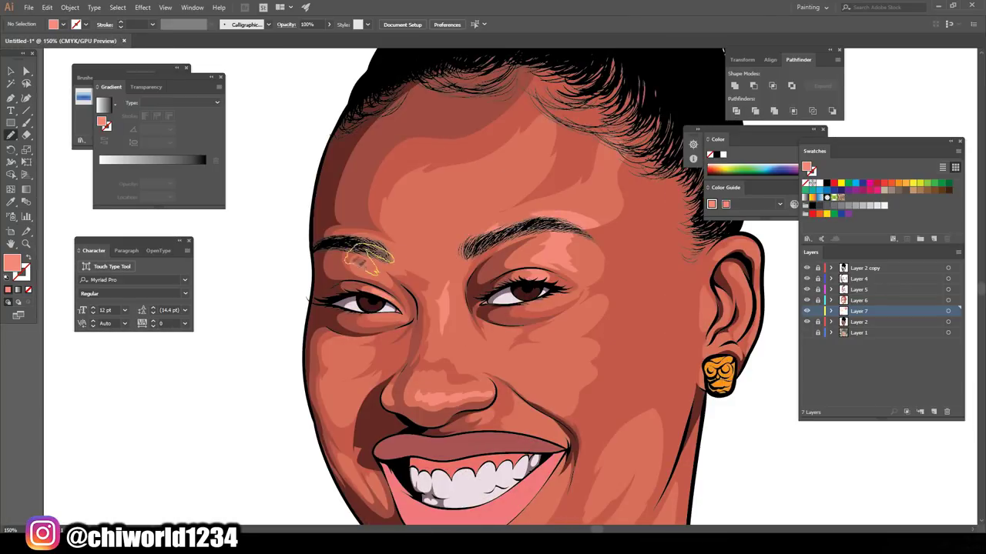
{"action": "left_click_drag", "start_coordinate": [376, 269], "coordinate": [375, 269]}
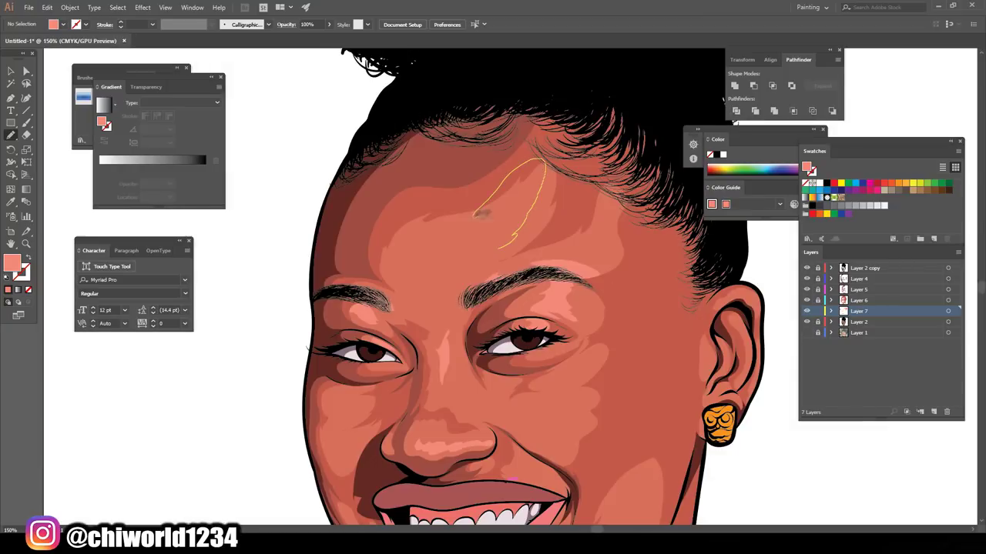
{"action": "left_click_drag", "start_coordinate": [481, 213], "coordinate": [482, 212]}
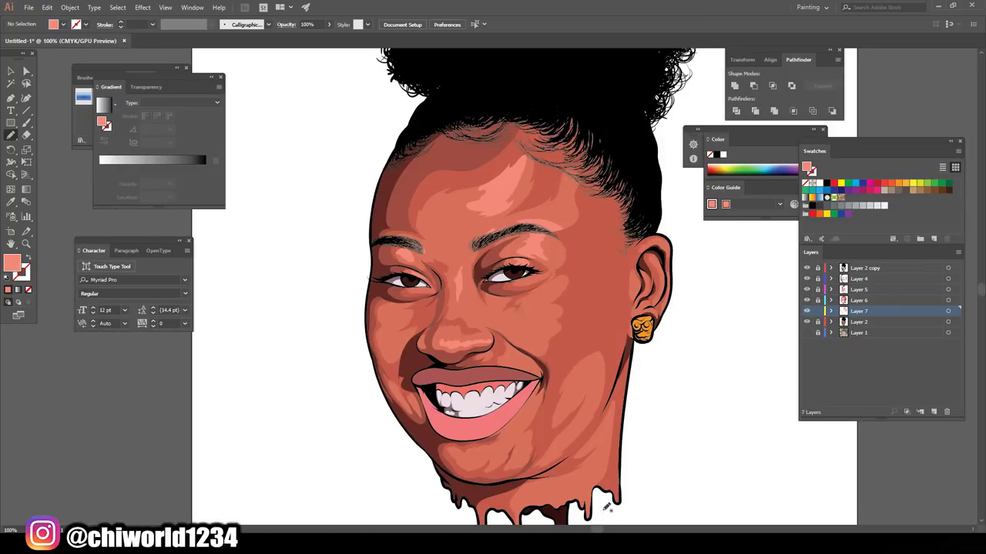
{"action": "left_click_drag", "start_coordinate": [530, 336], "coordinate": [530, 336]}
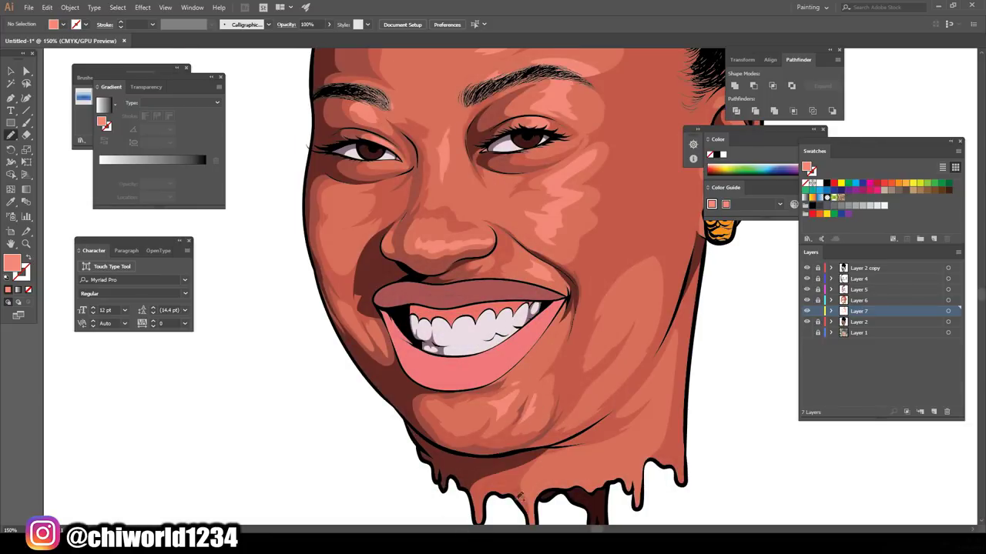
Step: Set the fill colour to a dark red-brown
{"action": "scroll", "coordinate": [557, 425], "scroll_direction": "down", "scroll_amount": 2}
{"action": "scroll", "coordinate": [558, 425], "scroll_direction": "up", "scroll_amount": 4}
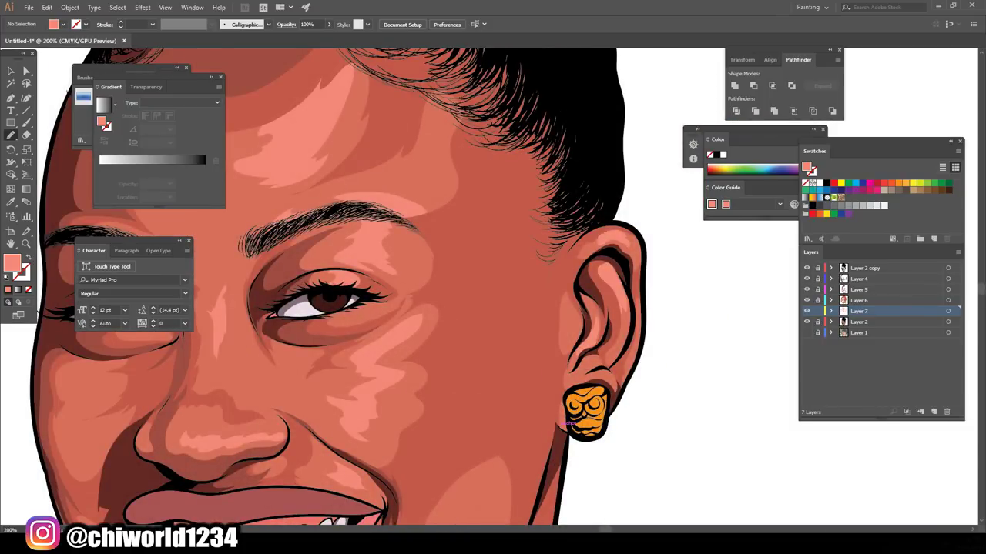
{"action": "scroll", "coordinate": [613, 413], "scroll_direction": "down", "scroll_amount": 4}
{"action": "scroll", "coordinate": [613, 412], "scroll_direction": "down", "scroll_amount": 1}
{"action": "scroll", "coordinate": [613, 413], "scroll_direction": "up", "scroll_amount": 3}
{"action": "scroll", "coordinate": [613, 413], "scroll_direction": "down", "scroll_amount": 1}
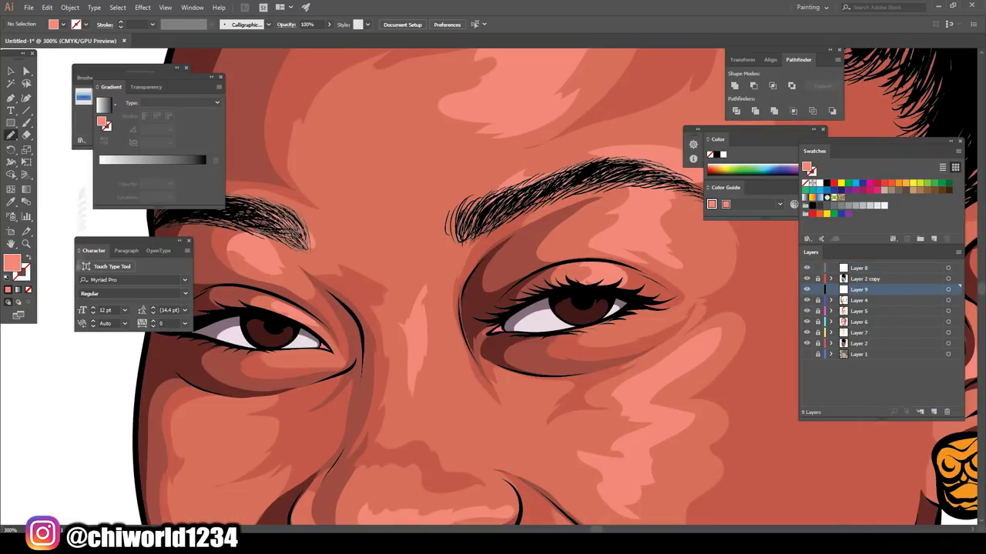
{"action": "double_click", "coordinate": [12, 265]}
{"action": "left_click", "coordinate": [732, 337]}
{"action": "left_click", "coordinate": [871, 289]}
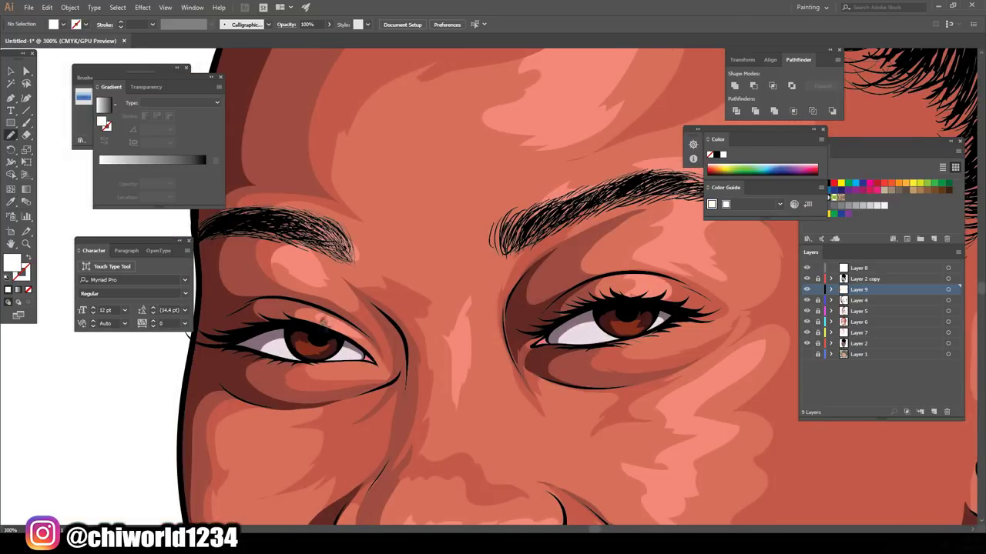
Step: On Layer 8, switch the fill to a gradient and lighten one stop to grey
{"action": "left_click", "coordinate": [858, 268]}
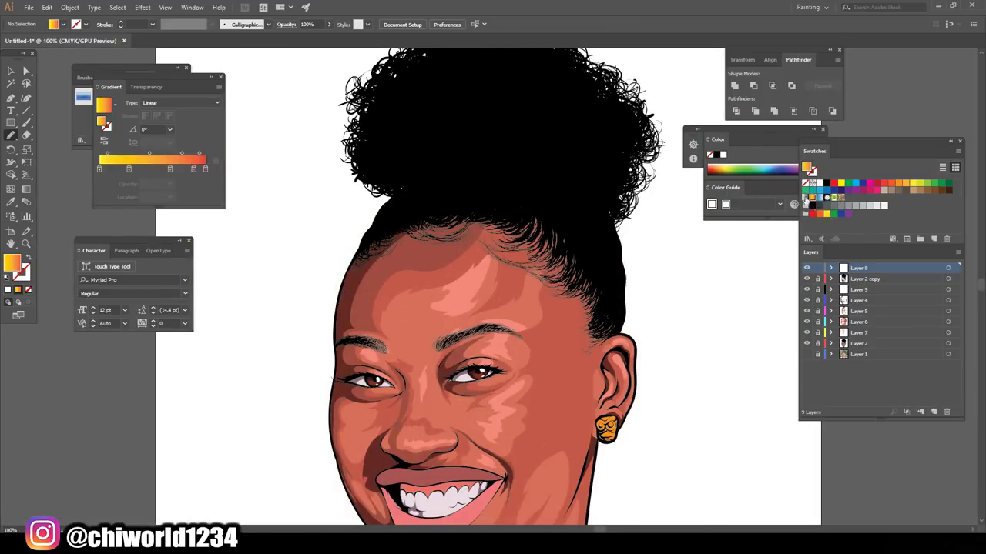
{"action": "left_click", "coordinate": [820, 198]}
{"action": "double_click", "coordinate": [99, 168]}
{"action": "left_click_drag", "start_coordinate": [134, 214], "coordinate": [141, 245]}
{"action": "double_click", "coordinate": [150, 168]}
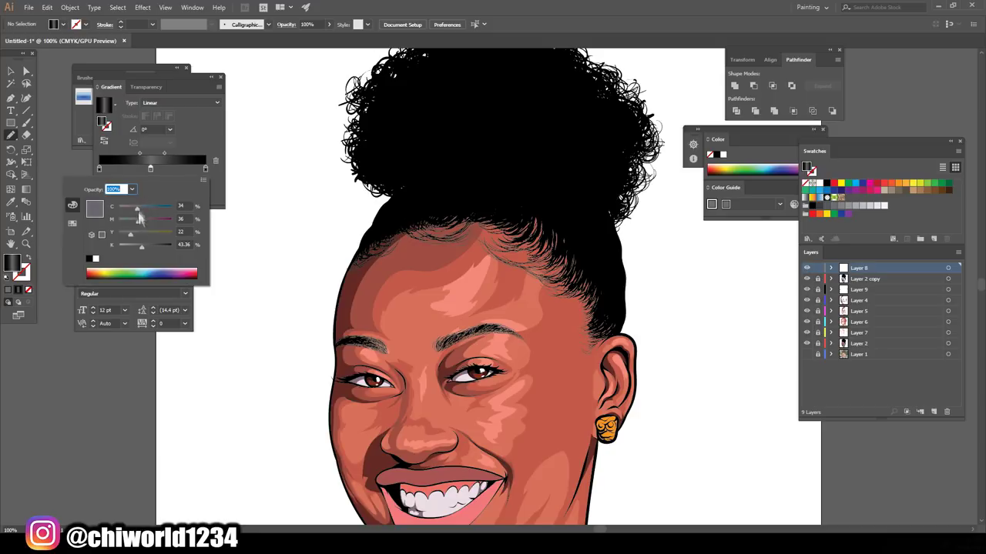
Step: Switch to the Paintbrush with no fill and black stroke, and reset the view to actual size
{"action": "key", "text": "Escape"}
{"action": "key", "text": "b"}
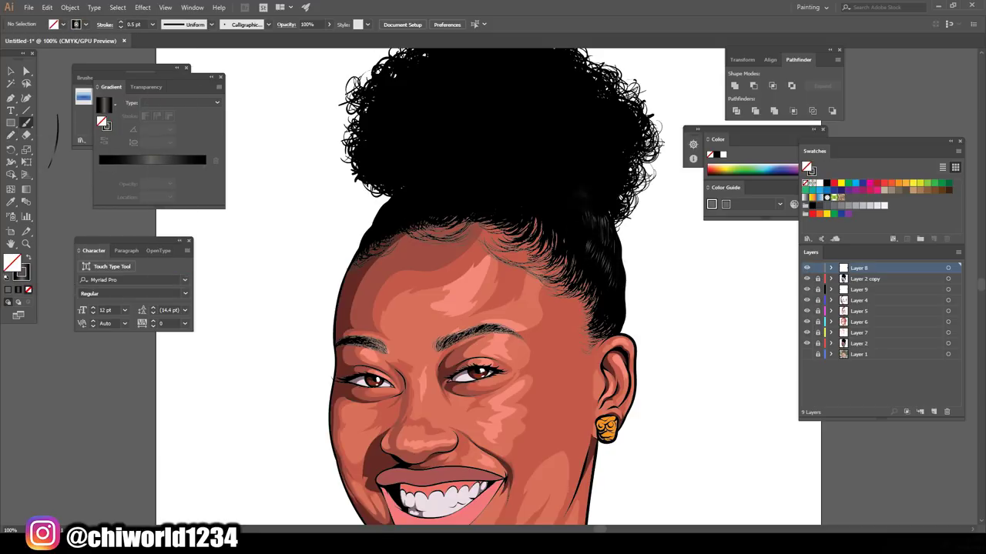
{"action": "key", "text": "ctrl+plus"}
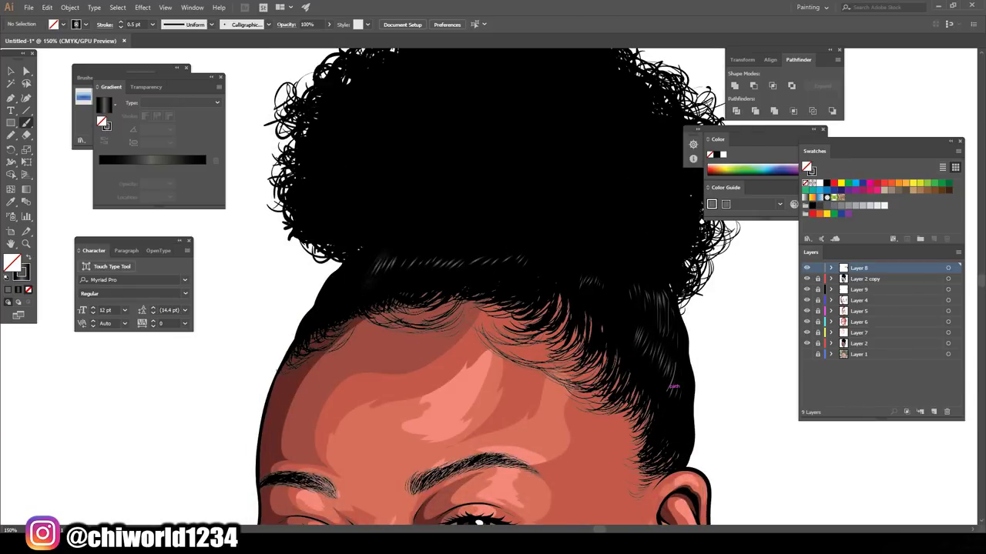
{"action": "key", "text": "ctrl+0"}
{"action": "right_click", "coordinate": [507, 339]}
{"action": "left_click", "coordinate": [539, 374]}
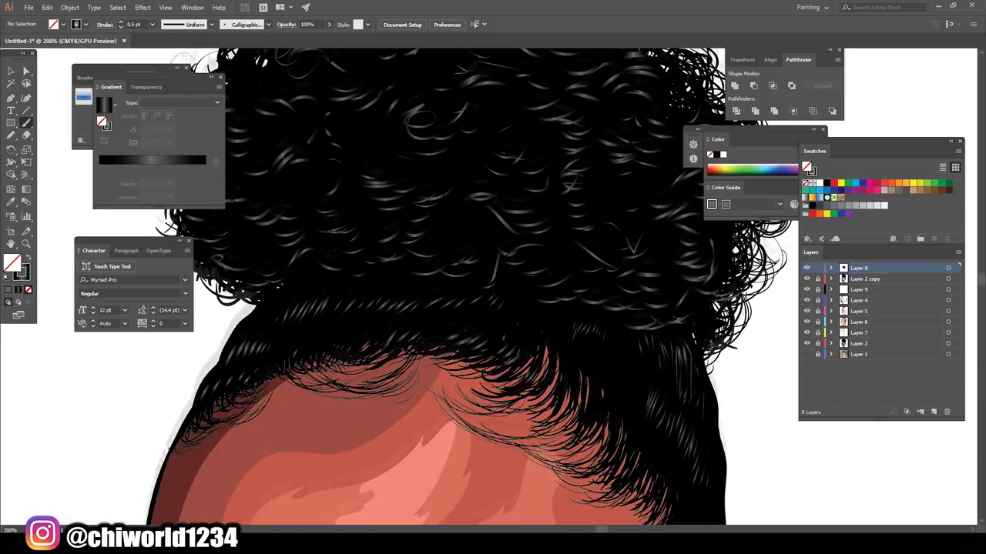
Step: Scroll down to bring the stroke weight to a finer 0.25 pt
{"action": "scroll", "coordinate": [304, 346], "scroll_direction": "down", "scroll_amount": 3}
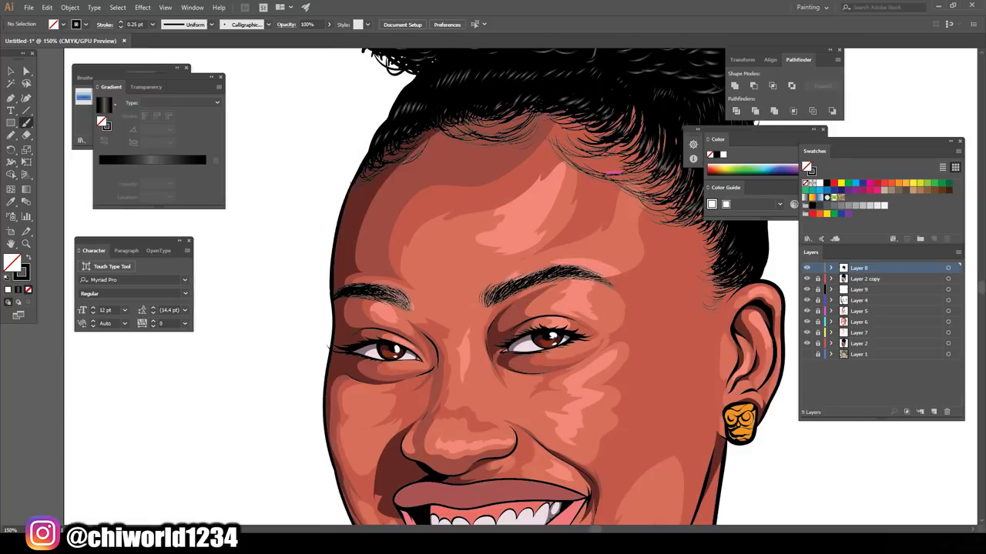
Step: Select Layer 4 and paint fine hair strokes on the left eyebrow
{"action": "key", "text": "ctrl+equal"}
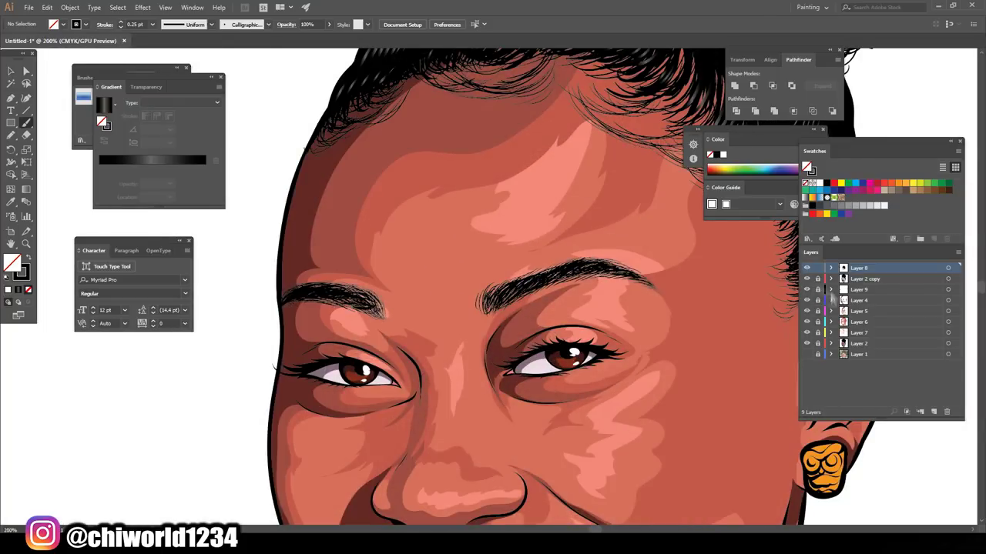
{"action": "double_click", "coordinate": [862, 300]}
{"action": "left_click", "coordinate": [131, 124]}
{"action": "key", "text": "ctrl+equal"}
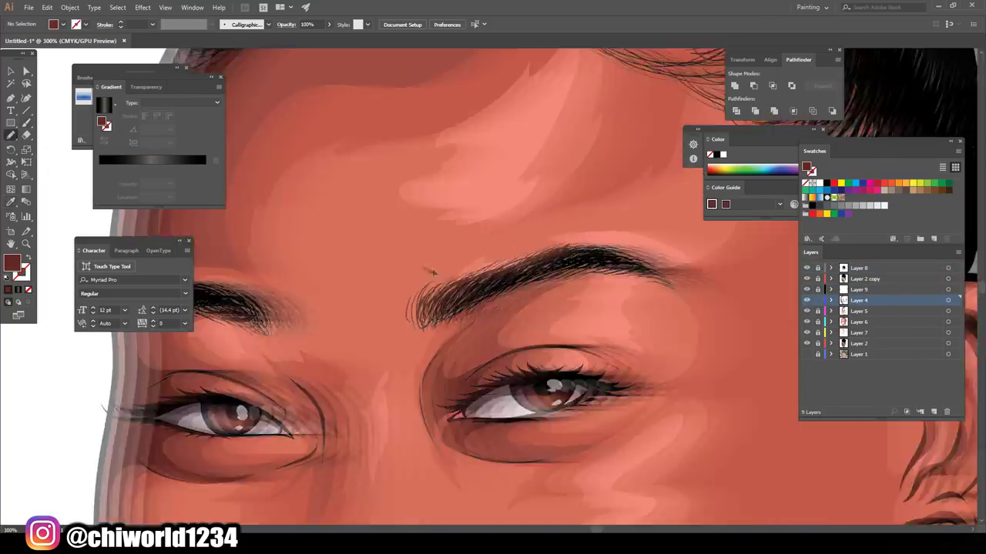
{"action": "left_click_drag", "start_coordinate": [131, 378], "coordinate": [266, 404]}
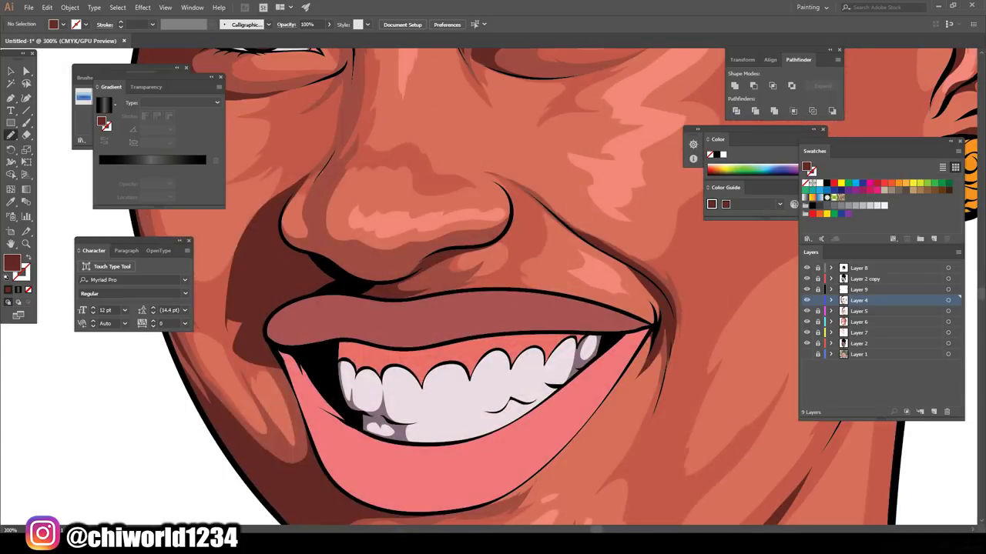
Step: Set the fill colour to a lighter red for the lips
{"action": "key", "text": "i"}
{"action": "double_click", "coordinate": [12, 264]}
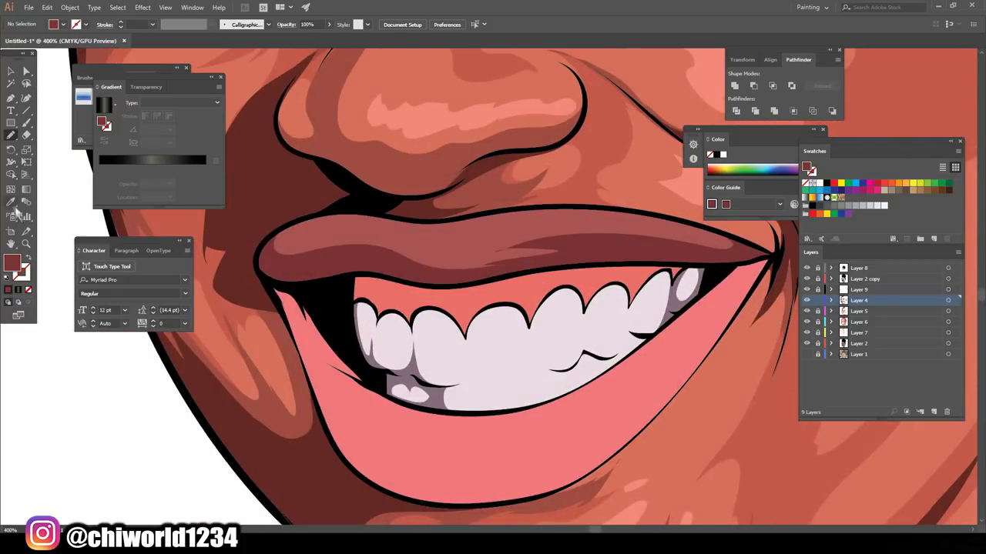
{"action": "double_click", "coordinate": [11, 264]}
{"action": "left_click", "coordinate": [699, 347]}
{"action": "left_click", "coordinate": [876, 304]}
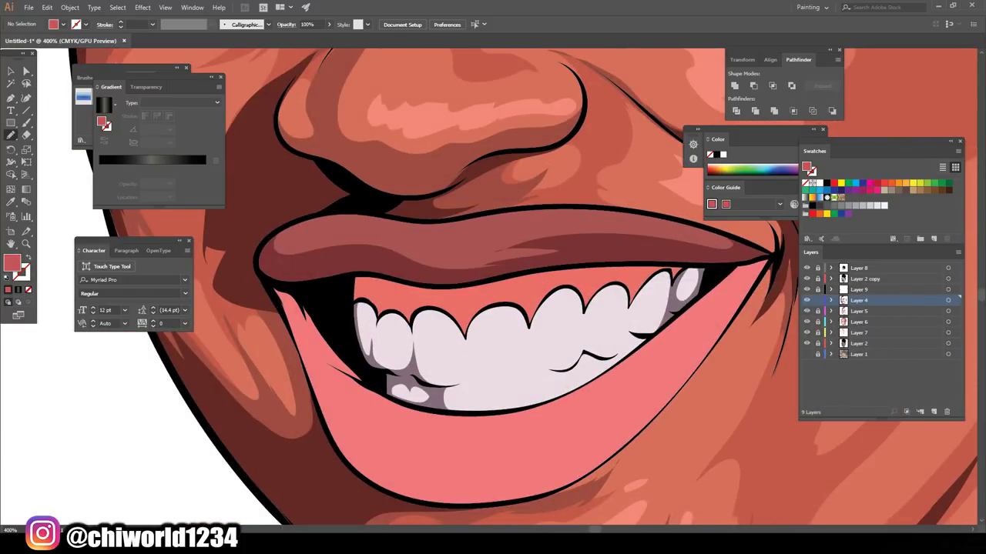
Step: Paint light pink shine highlights on the lower and upper lips with the Blob Brush
{"action": "left_click_drag", "start_coordinate": [378, 485], "coordinate": [462, 424]}
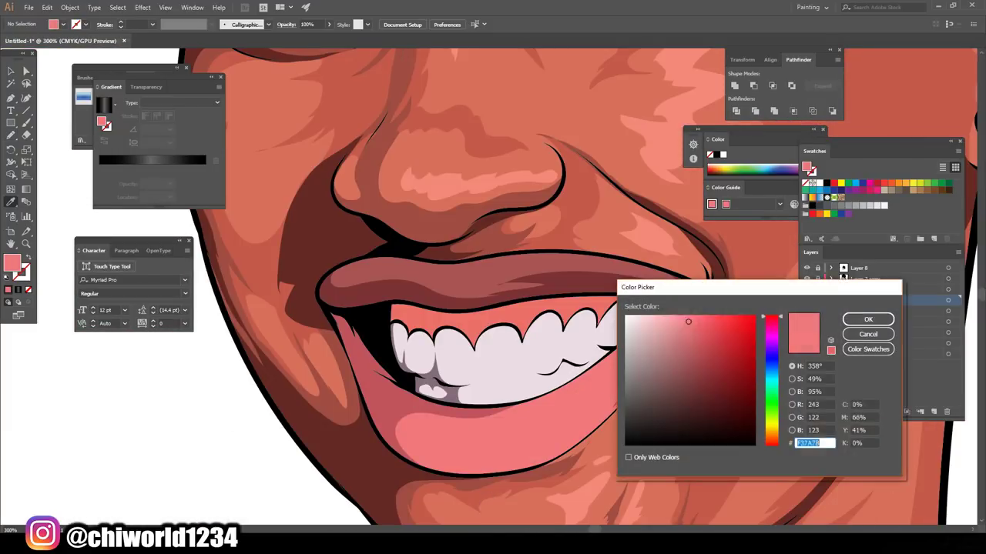
{"action": "key", "text": "Return"}
{"action": "left_click_drag", "start_coordinate": [497, 445], "coordinate": [612, 376]}
{"action": "left_click_drag", "start_coordinate": [462, 272], "coordinate": [596, 257]}
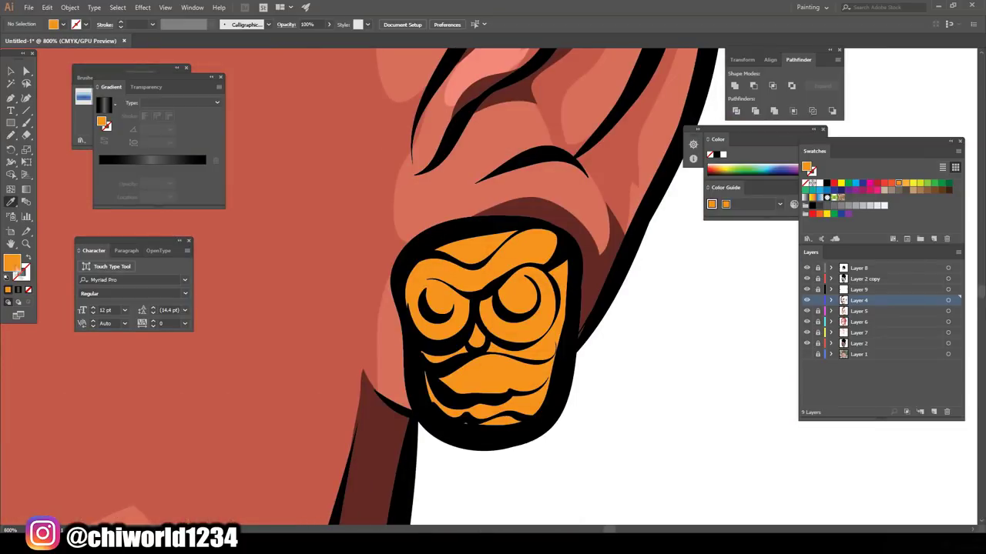
Step: Set a dark brown fill and draw shading lines across the orange earring
{"action": "double_click", "coordinate": [12, 262]}
{"action": "left_click", "coordinate": [870, 330]}
{"action": "left_click_drag", "start_coordinate": [493, 425], "coordinate": [471, 259]}
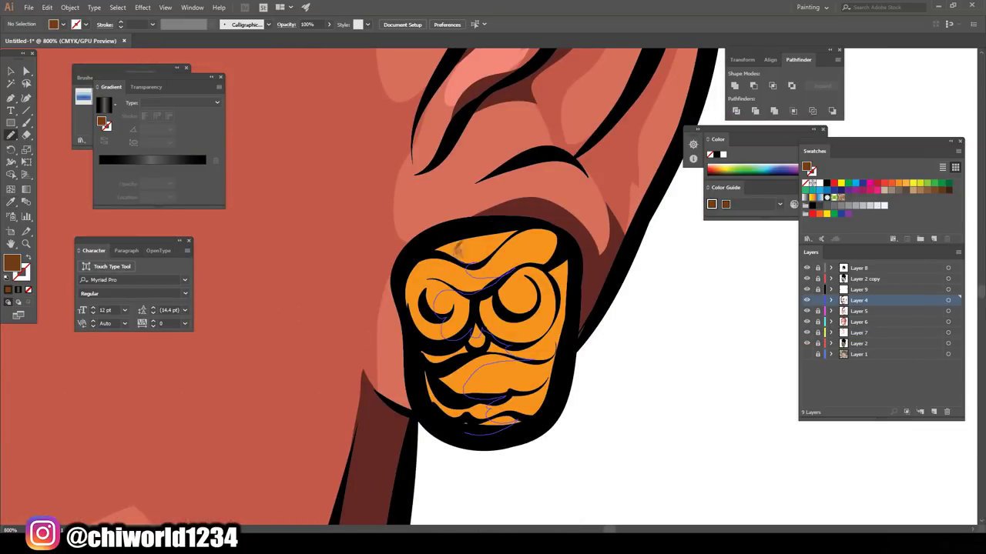